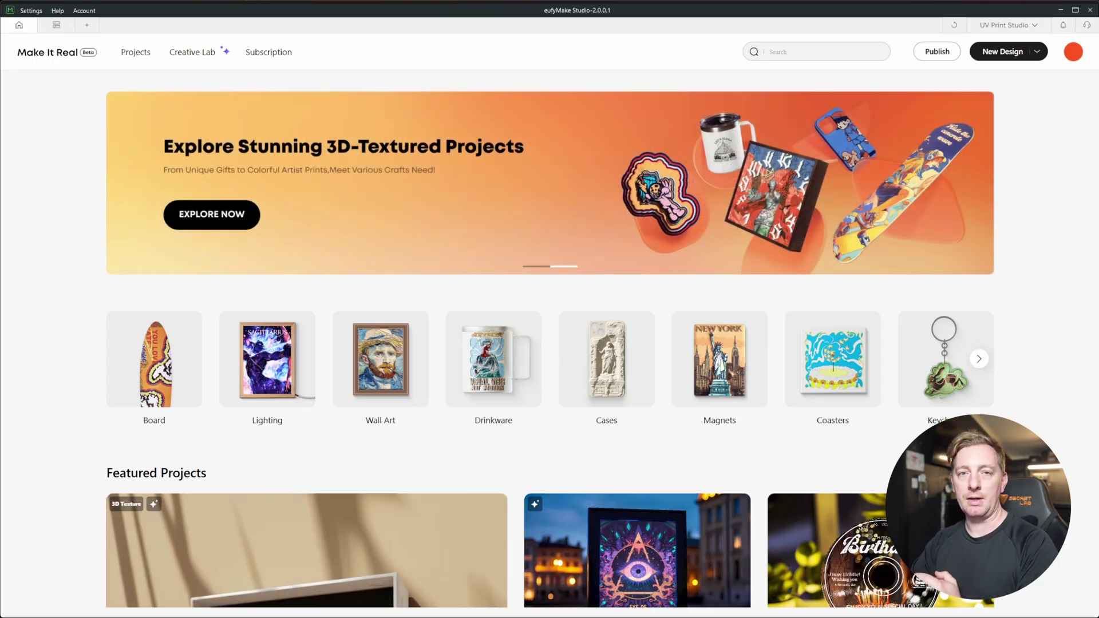
pyautogui.click(1076, 53)
pyautogui.click(1074, 57)
pyautogui.click(1071, 56)
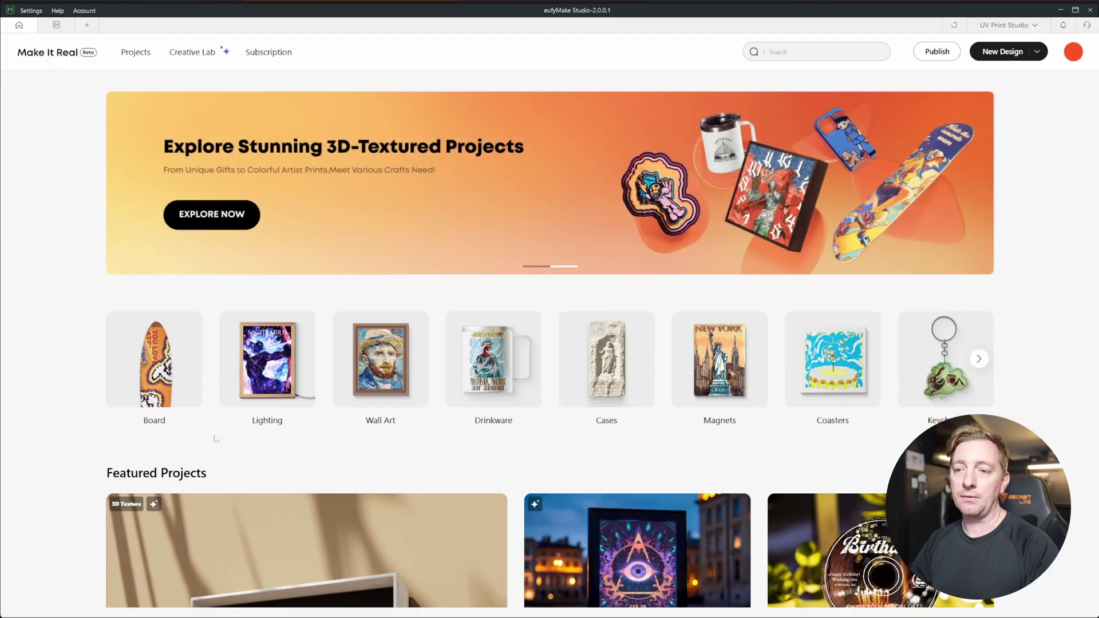
pyautogui.scroll(-5, 103, 450)
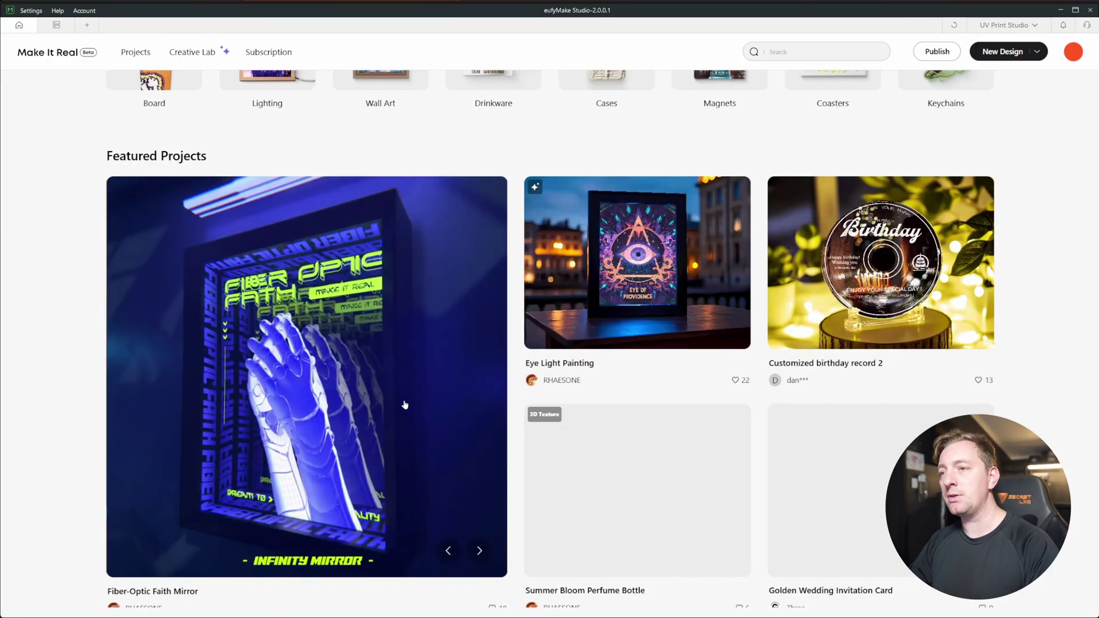
pyautogui.scroll(-2, 469, 417)
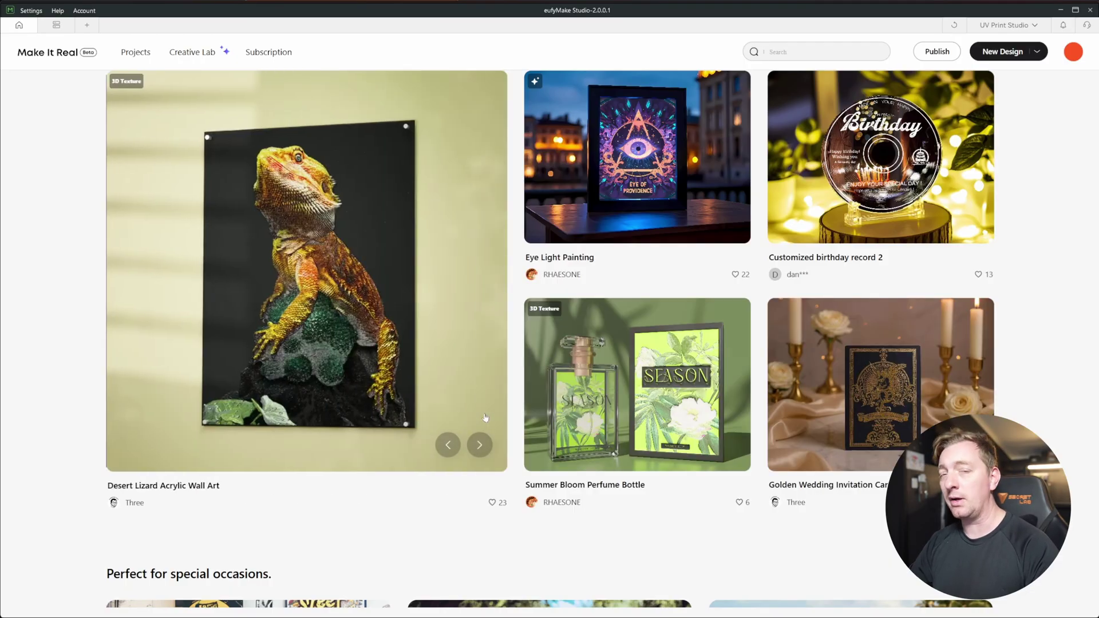
pyautogui.scroll(-2, 489, 421)
pyautogui.scroll(1, 498, 425)
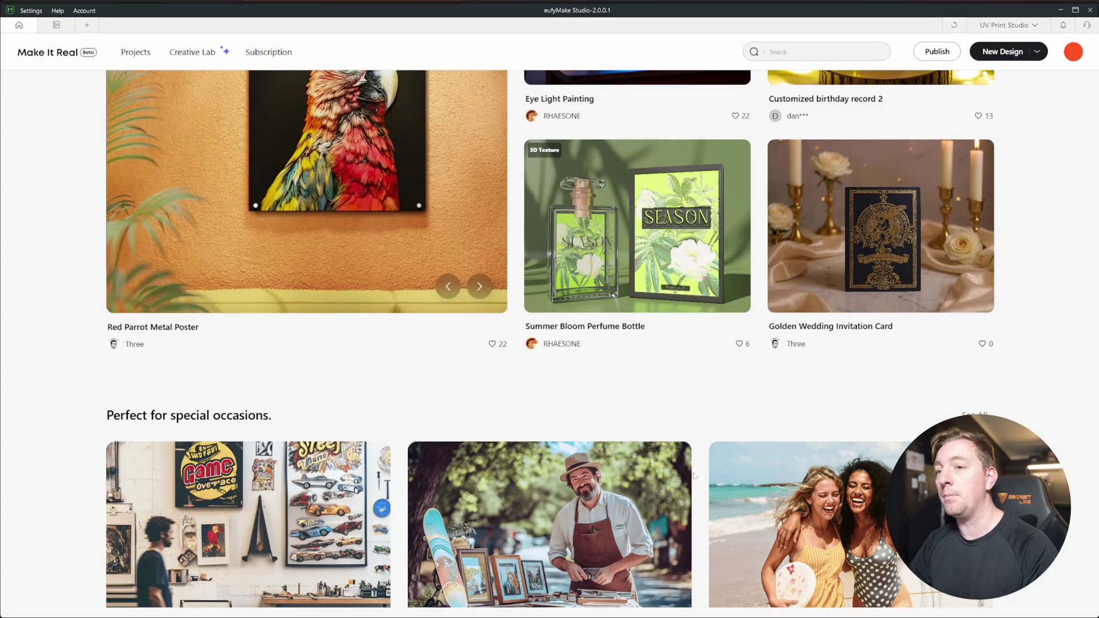
pyautogui.scroll(-2, 694, 476)
pyautogui.scroll(-1, 103, 442)
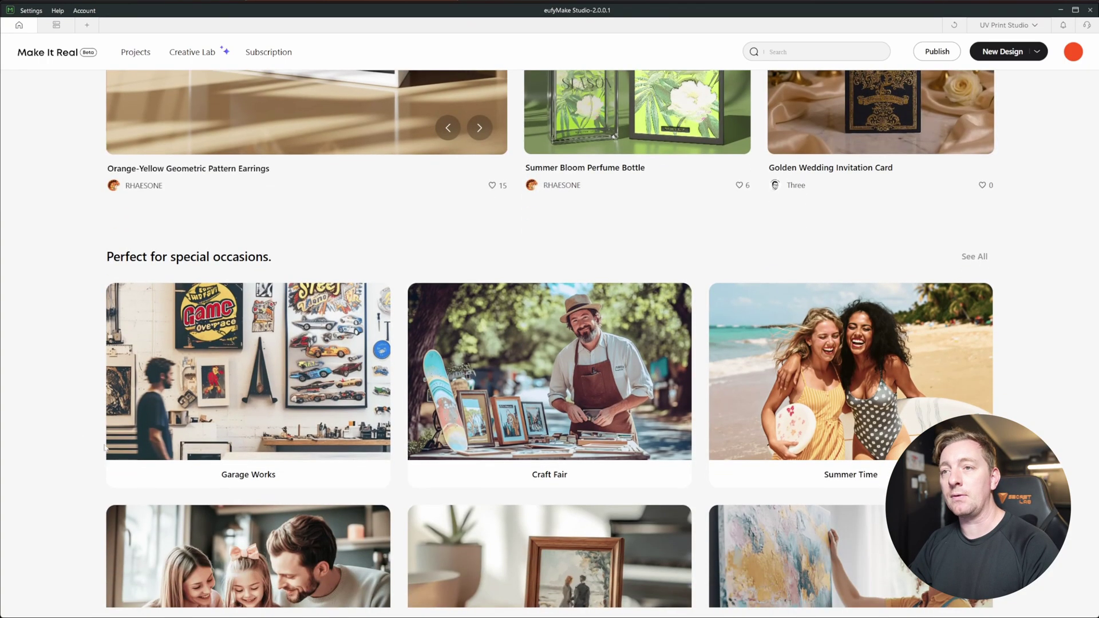
pyautogui.scroll(-1, 103, 441)
pyautogui.scroll(-2, 281, 406)
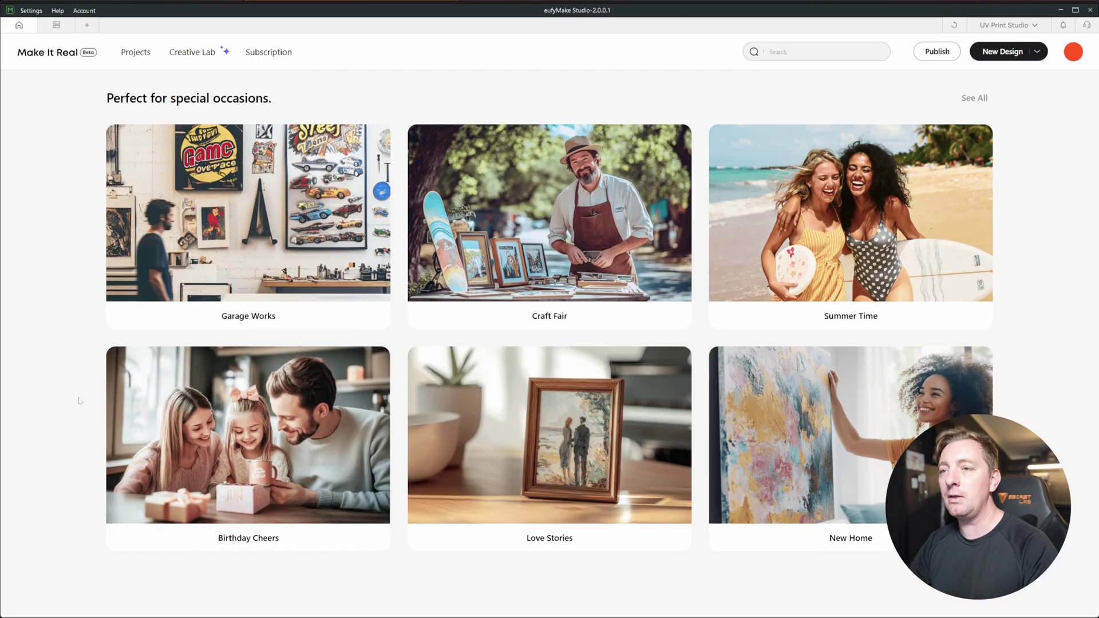
pyautogui.scroll(8, 78, 387)
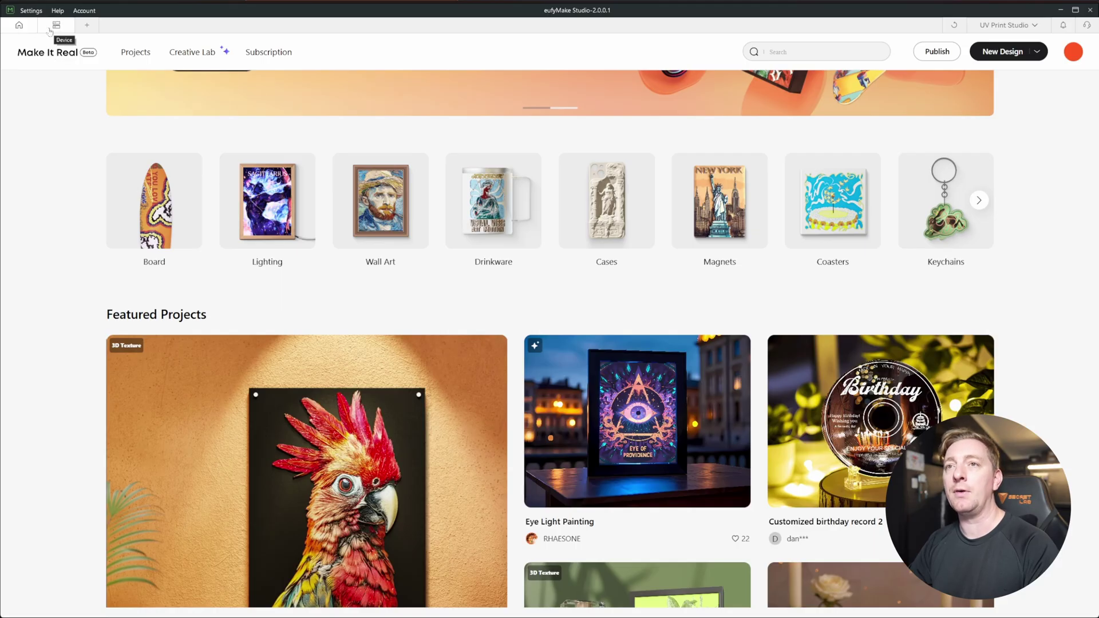
# - Check the Device page for connected printers; it reports none found
pyautogui.click(56, 26)
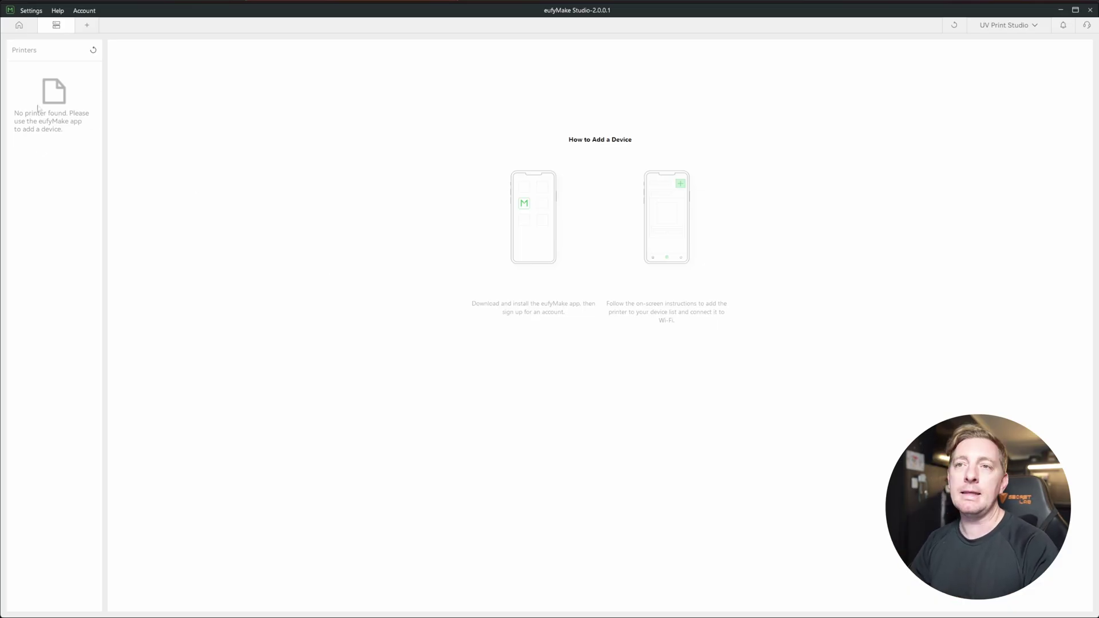
# - Start a new canvas on the Standard Flatbed print bed and expand the template library
pyautogui.click(87, 25)
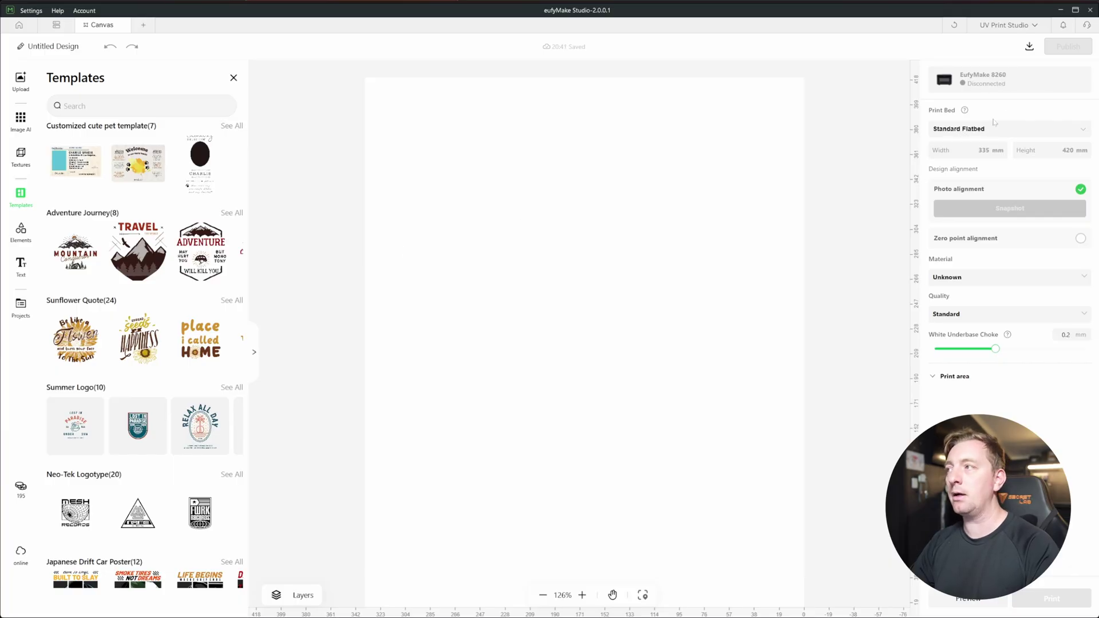
pyautogui.click(1017, 136)
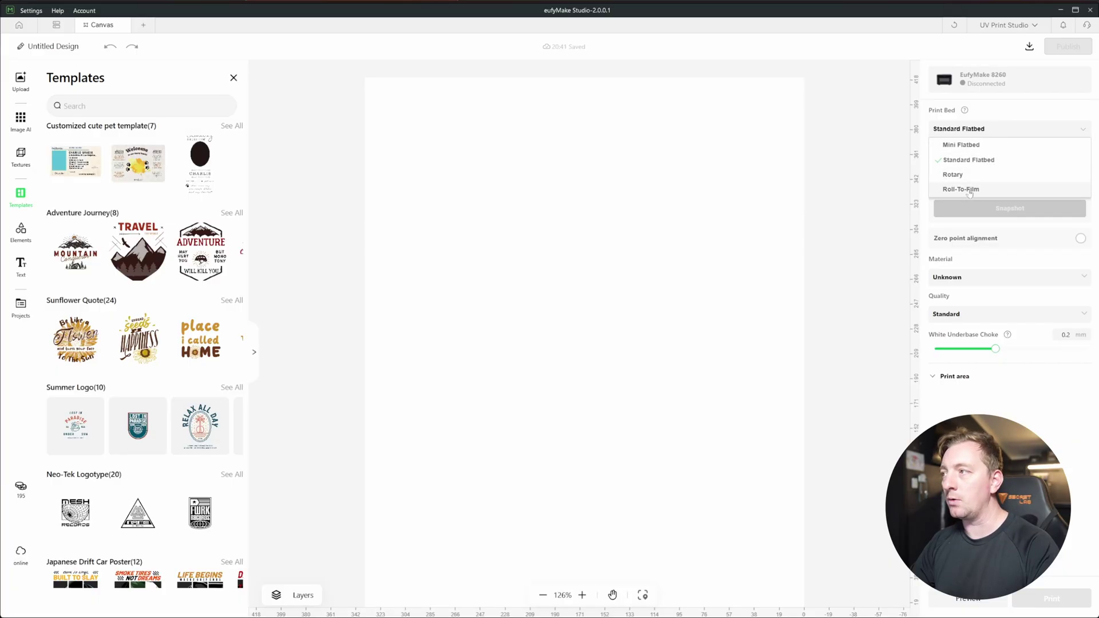
pyautogui.click(1011, 212)
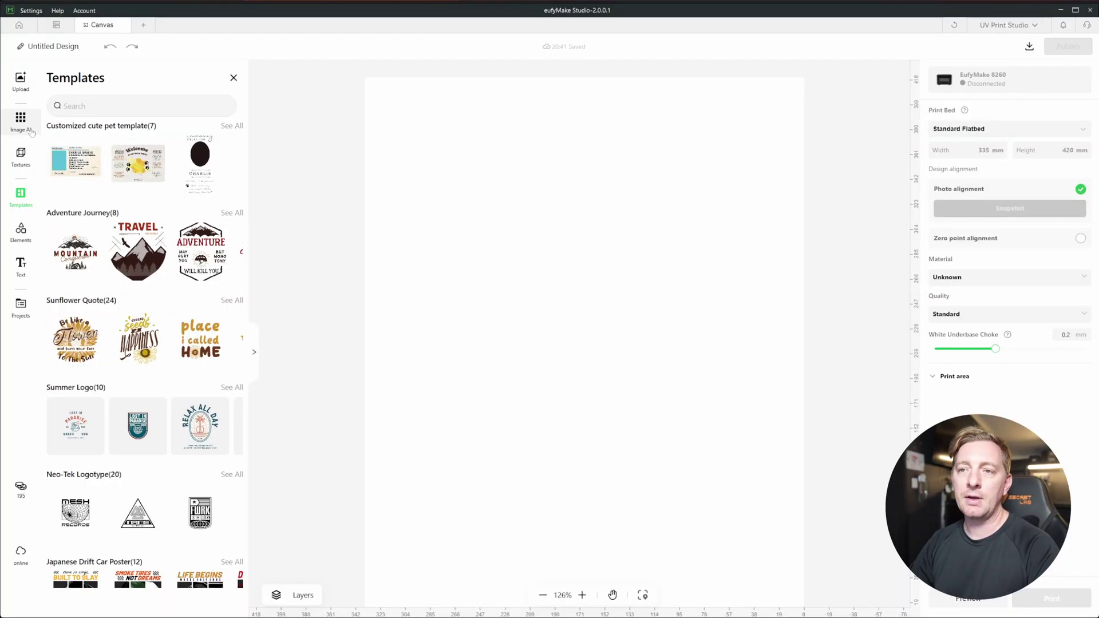
pyautogui.click(254, 366)
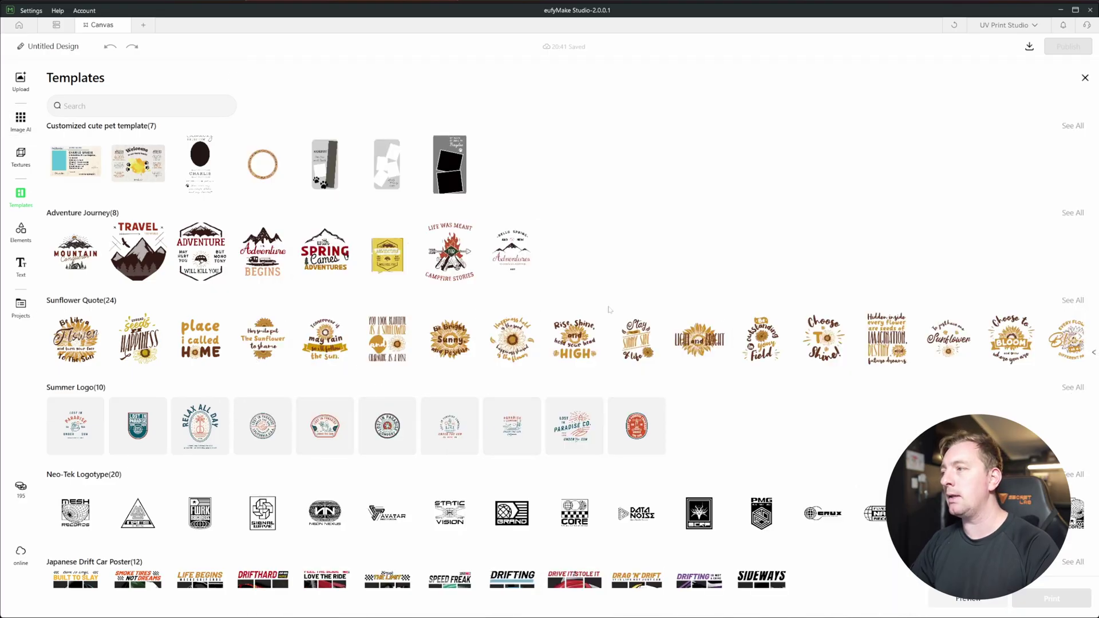
# - Shrink the template library beside the canvas, scroll it, and show the photo upload options
pyautogui.click(1094, 352)
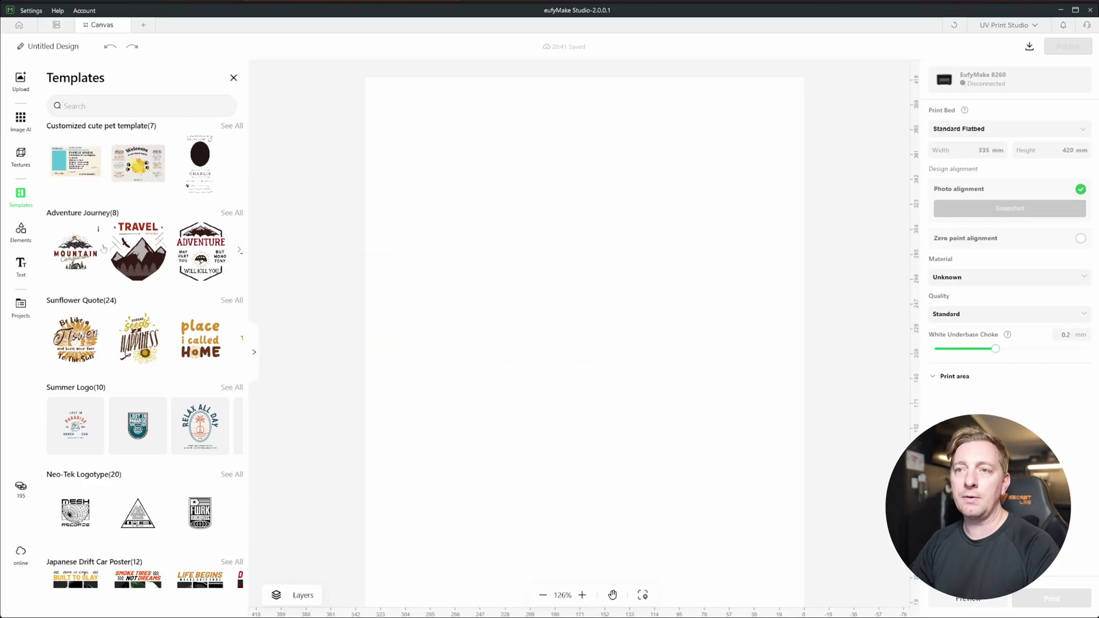
pyautogui.scroll(-6, 103, 260)
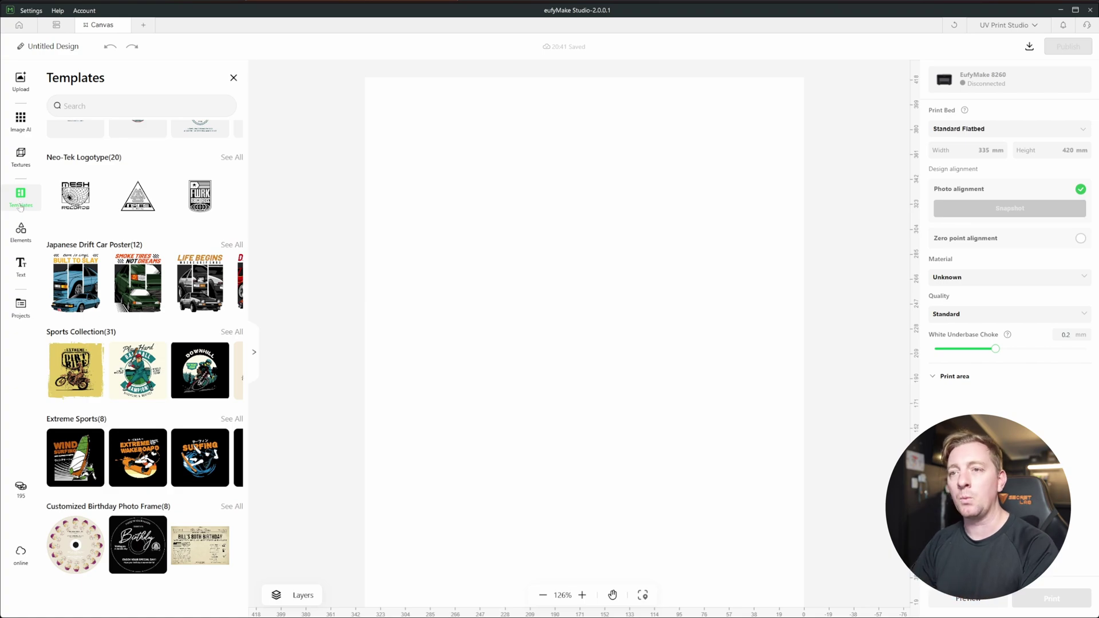
pyautogui.click(21, 82)
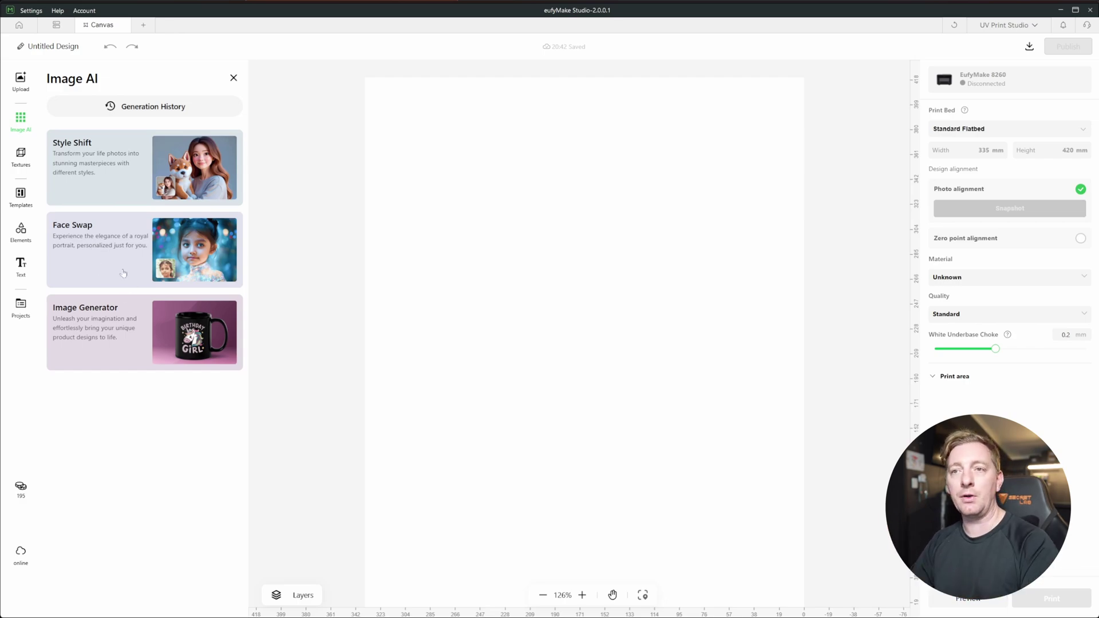
pyautogui.click(101, 332)
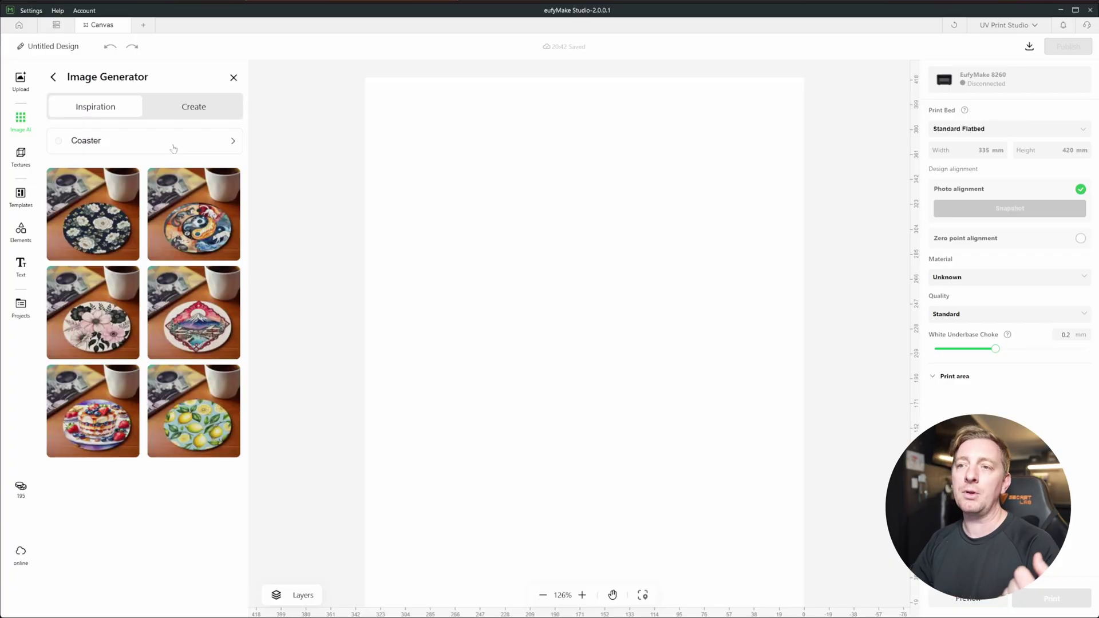
pyautogui.click(174, 148)
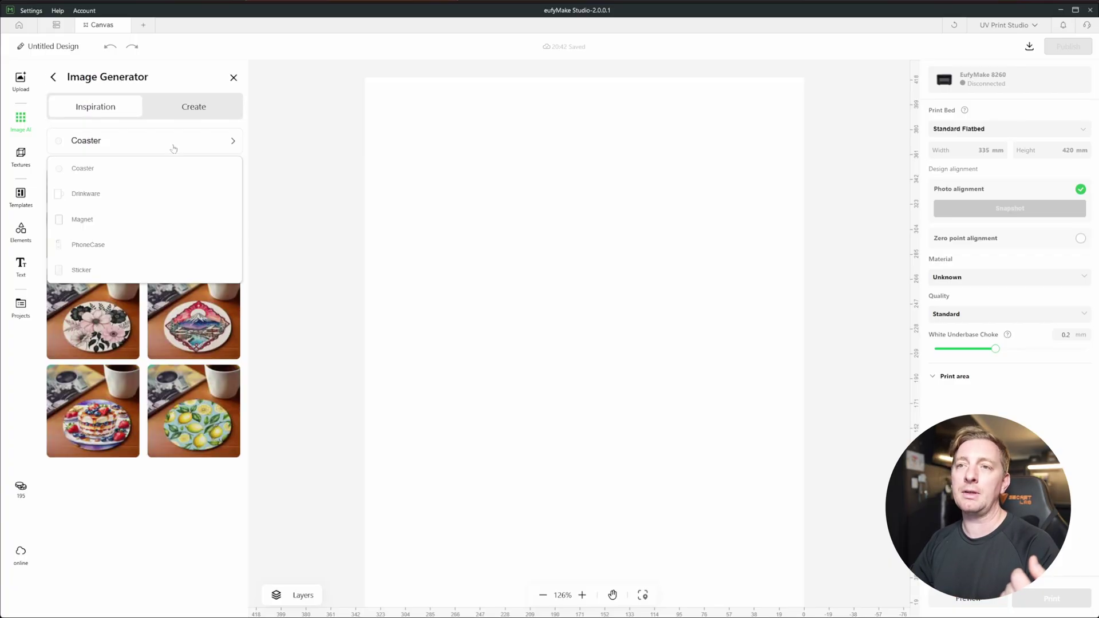
pyautogui.click(86, 221)
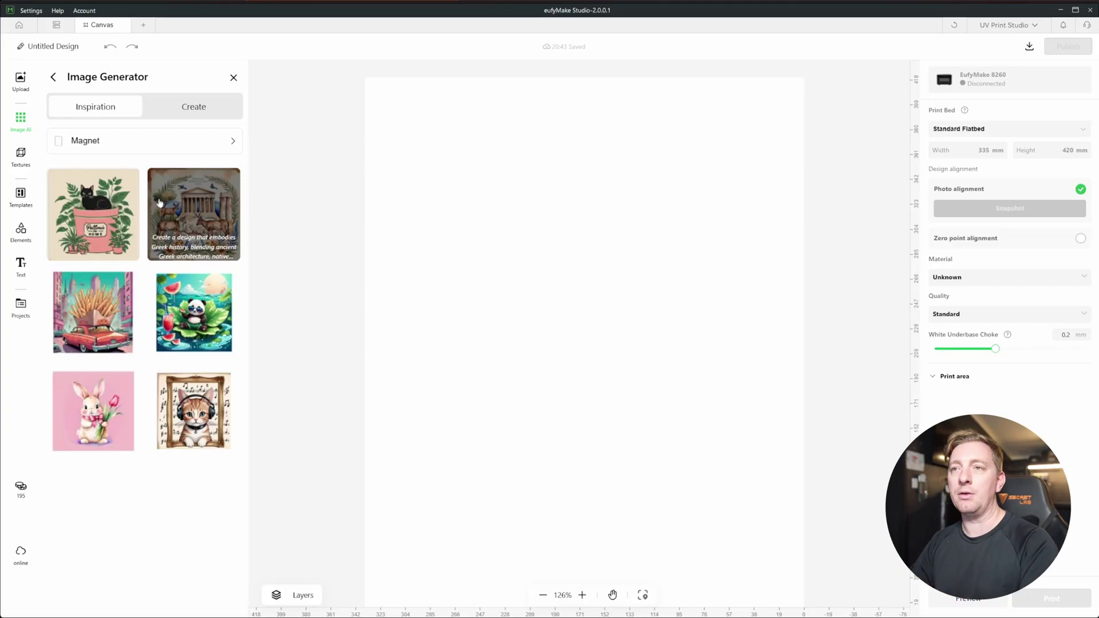
pyautogui.click(200, 111)
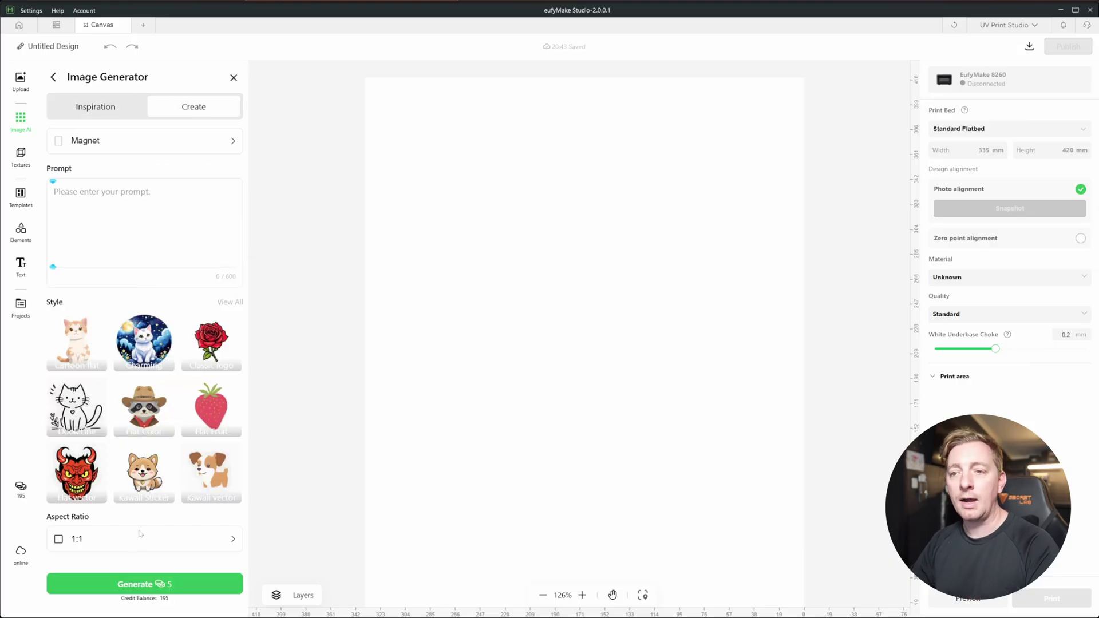
pyautogui.click(135, 541)
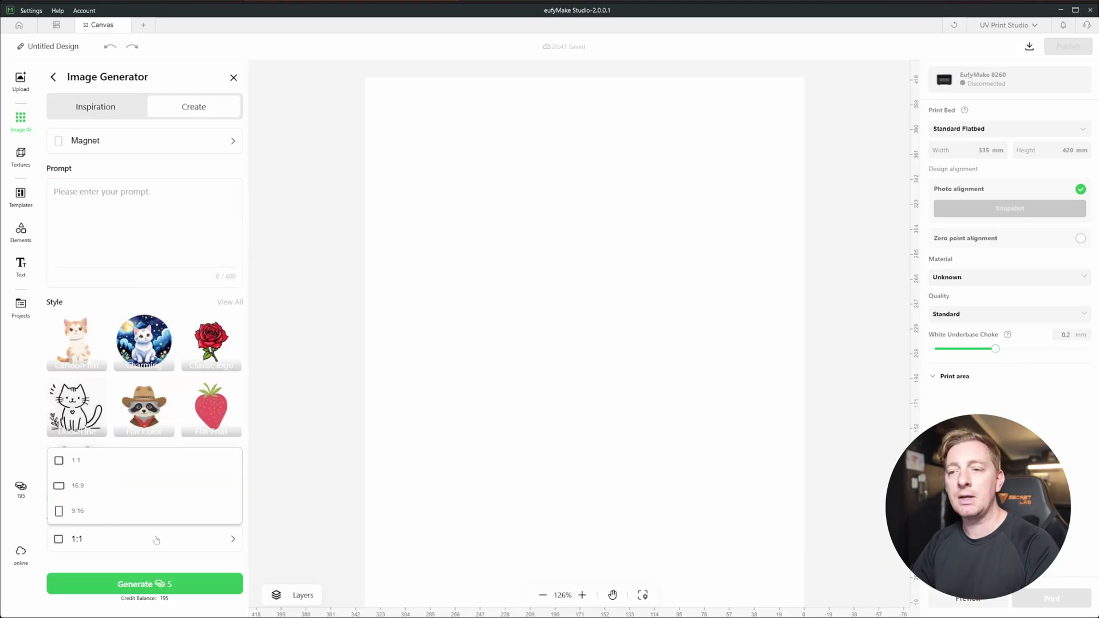
pyautogui.click(172, 559)
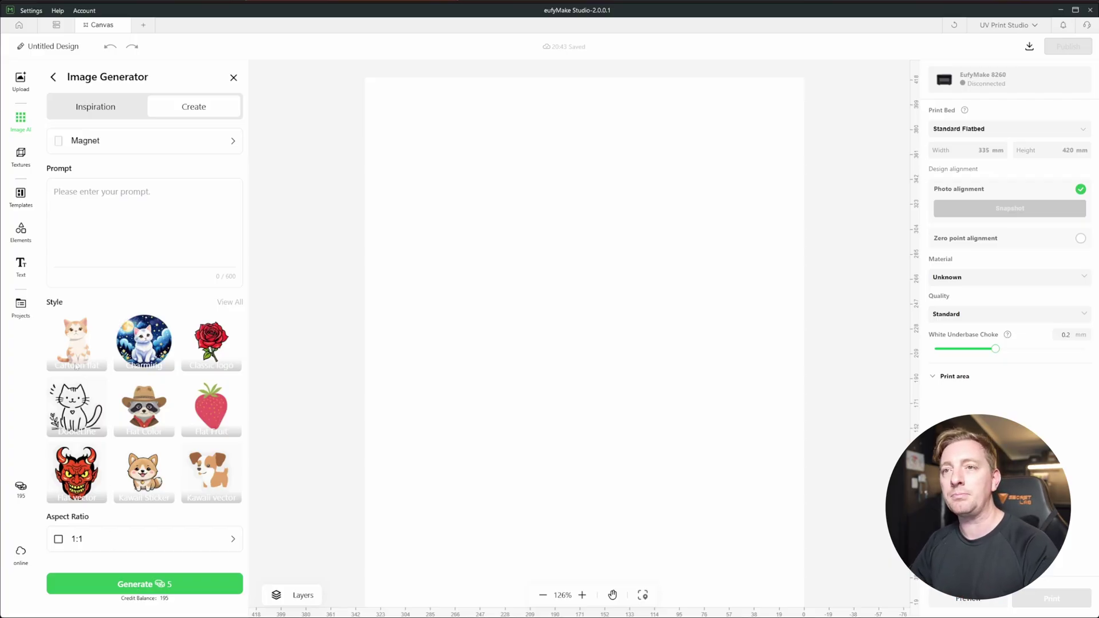
# - Review the Image AI generation history, then show the Pattern and Relief Texture options
pyautogui.click(53, 77)
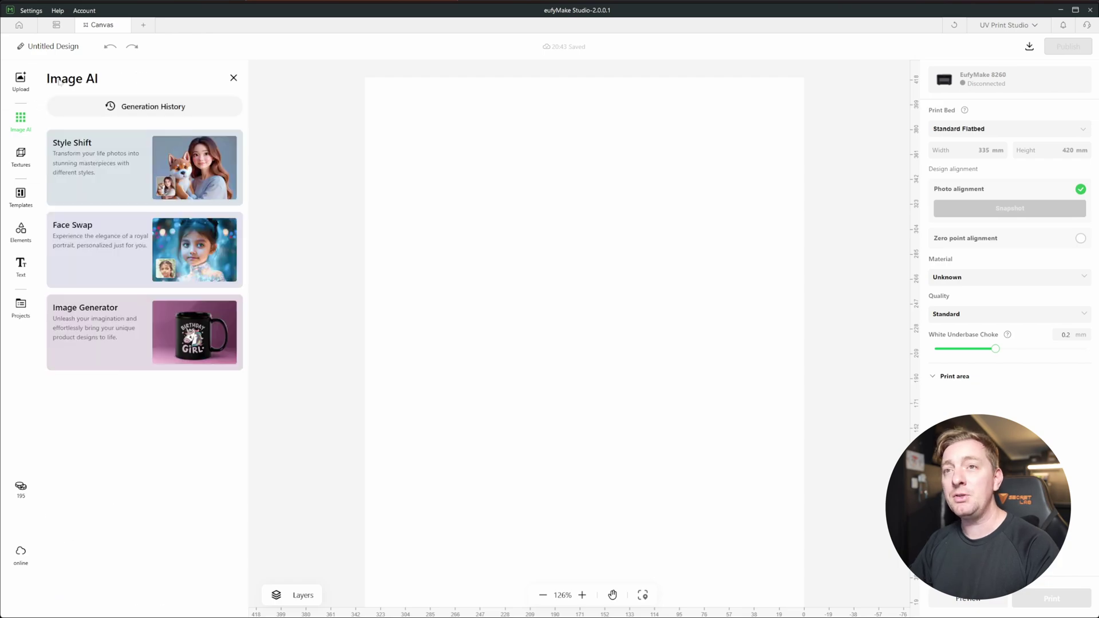
pyautogui.click(126, 112)
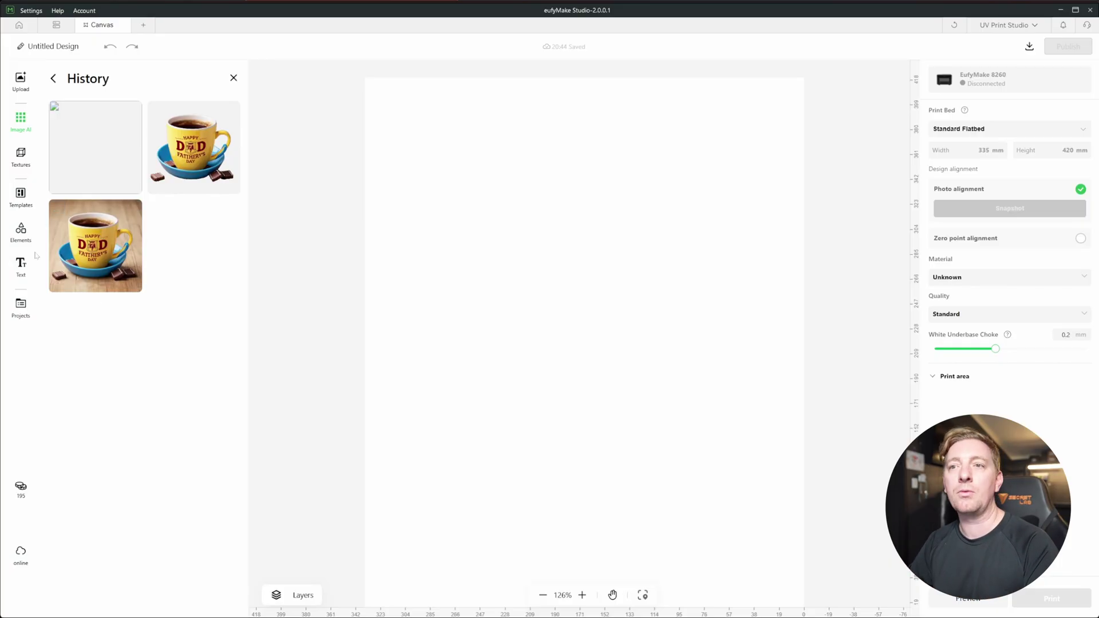
pyautogui.click(21, 156)
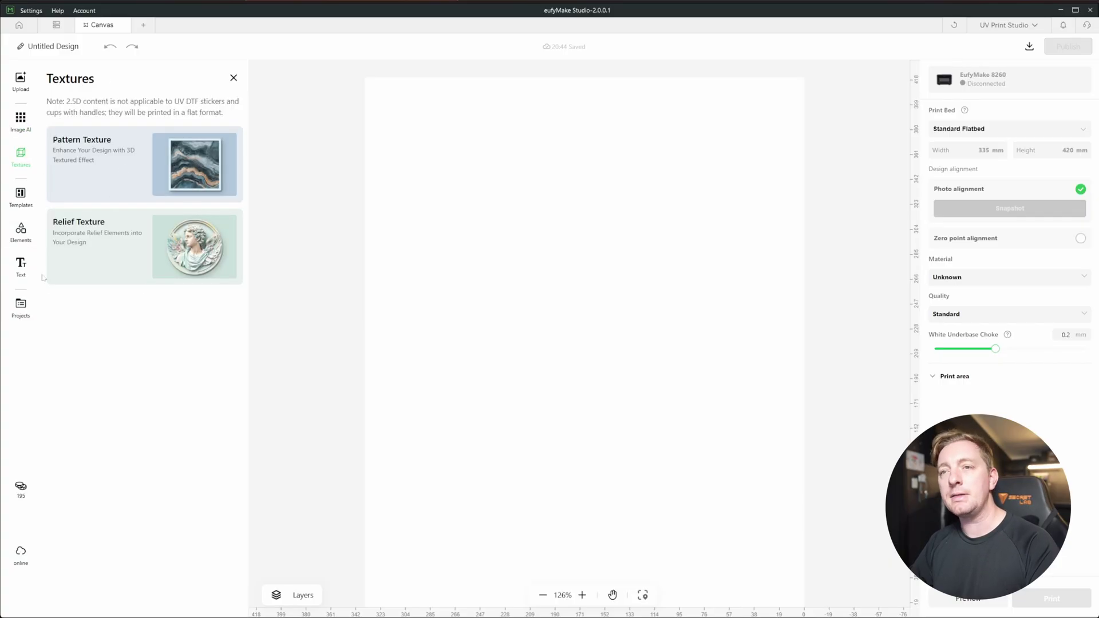
# - Add the tiger 'Don't Give Up The Fight' patch from Elements, enlarged to about 201 mm wide
pyautogui.click(21, 235)
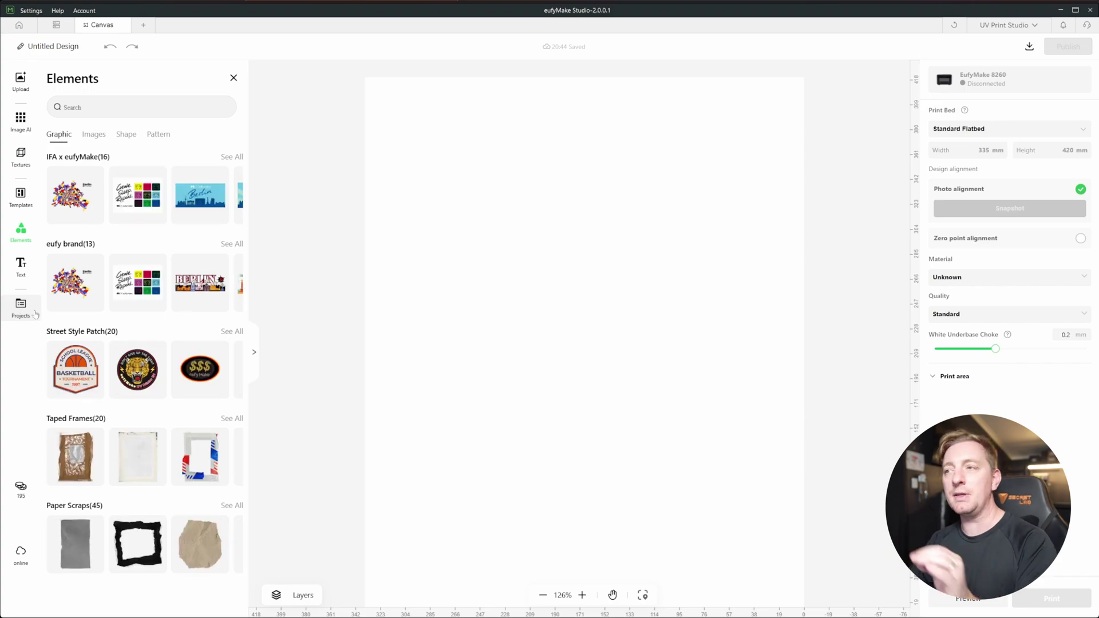
pyautogui.scroll(-1, 138, 315)
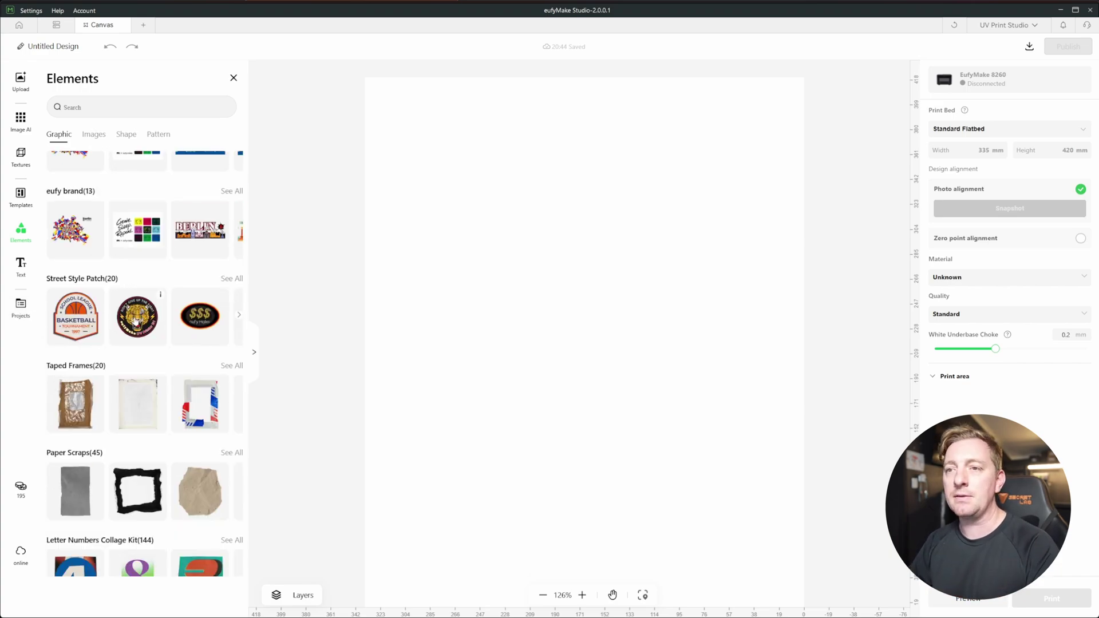
pyautogui.click(135, 317)
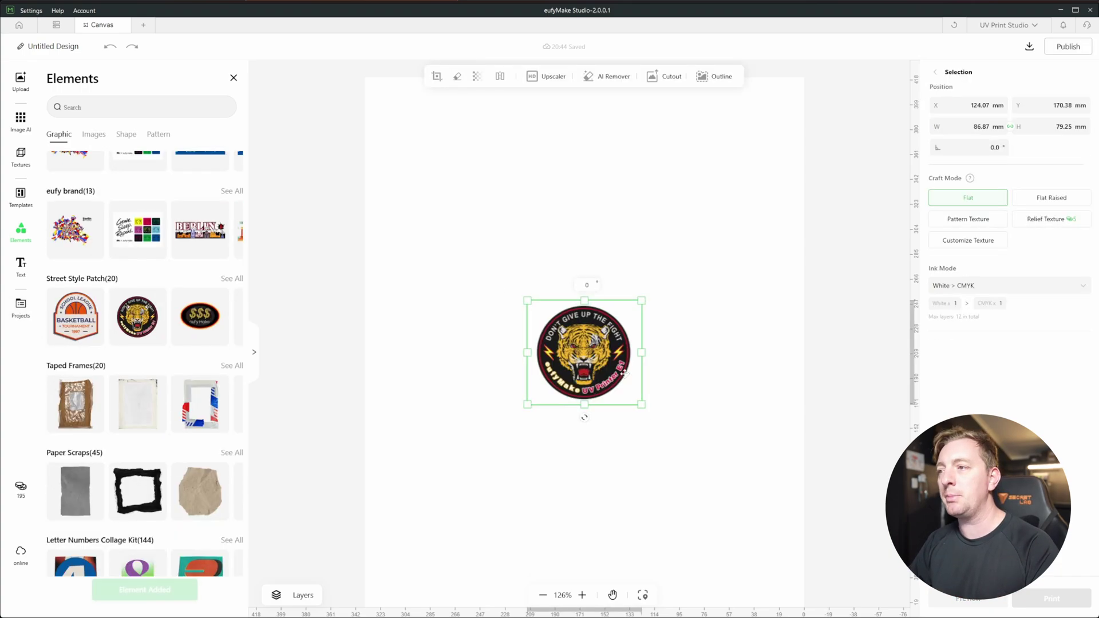
pyautogui.moveTo(735, 516); pyautogui.dragTo(796, 567)
pyautogui.moveTo(673, 417); pyautogui.dragTo(604, 317)
pyautogui.click(578, 231)
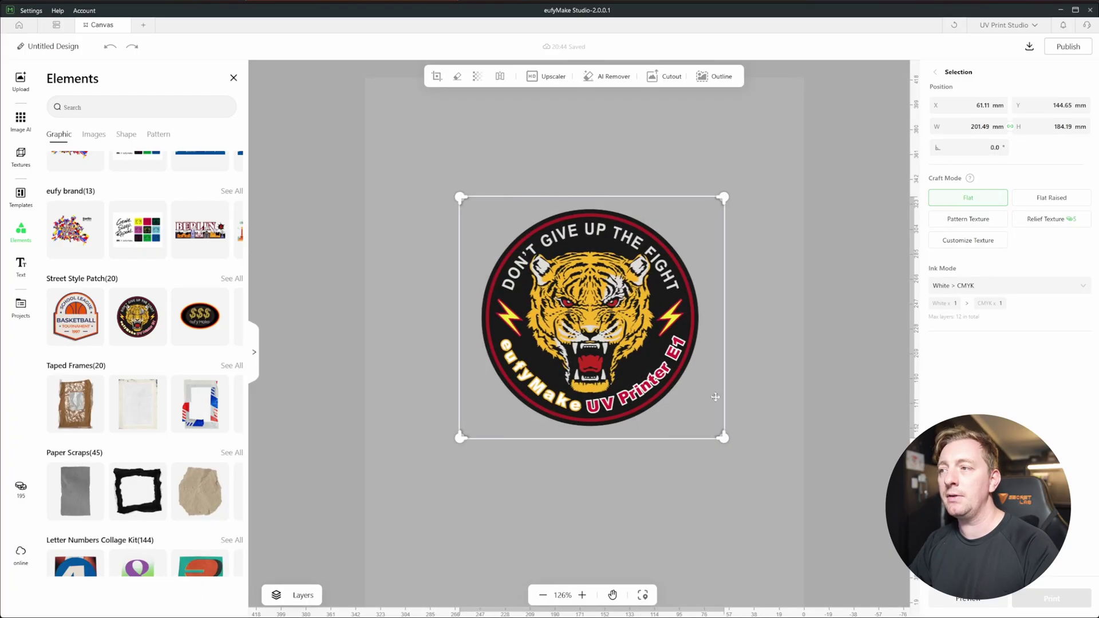
pyautogui.click(669, 306)
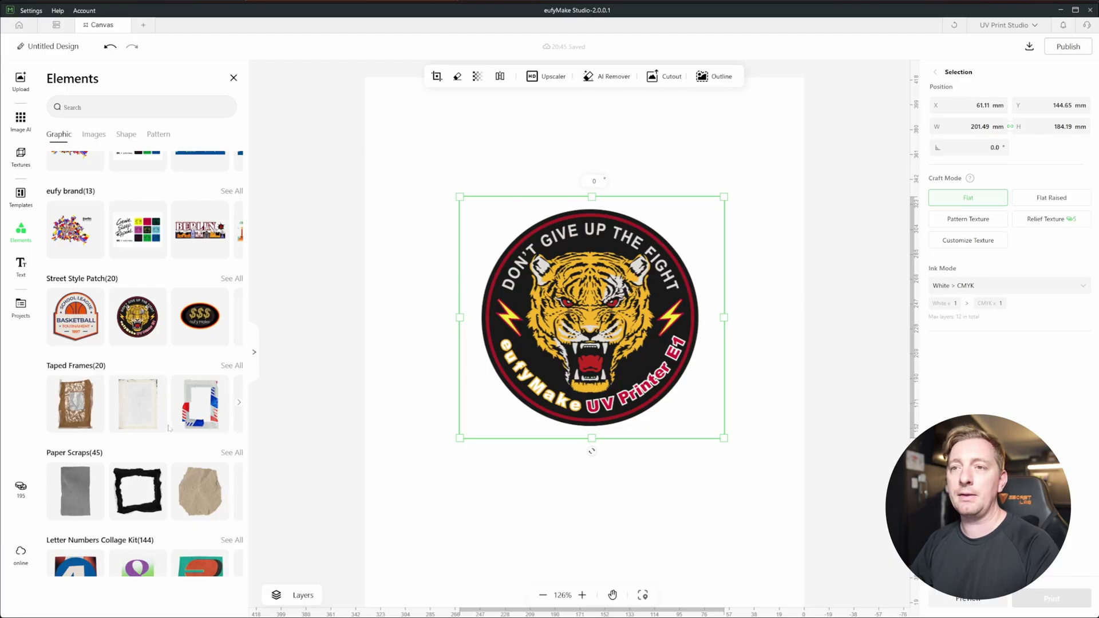
pyautogui.scroll(-5, 169, 428)
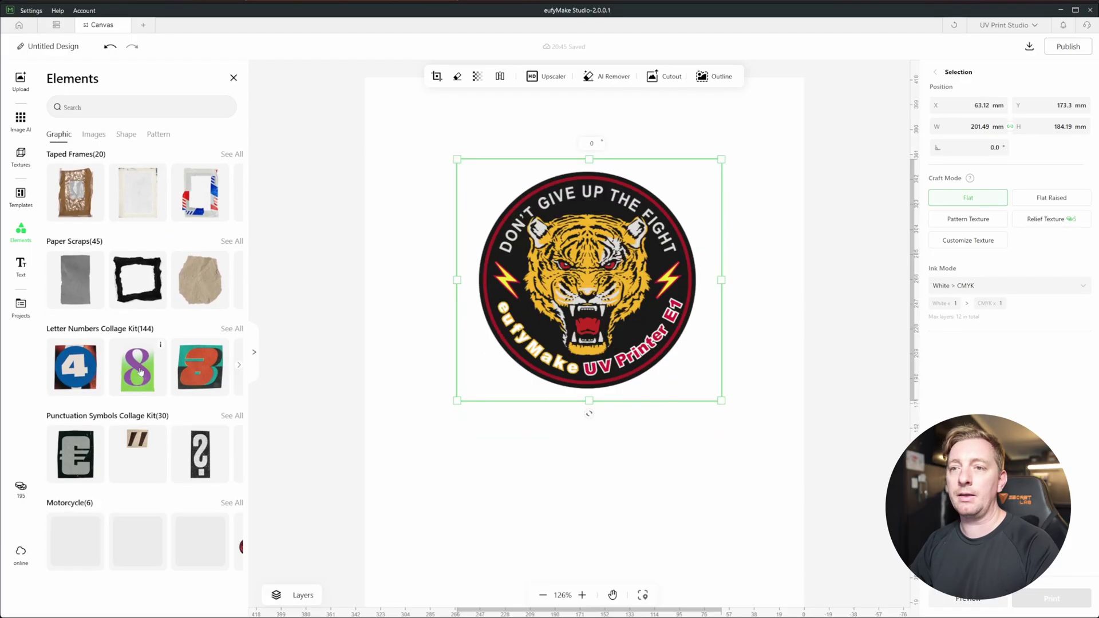
# - Place the purple 8 below the tiger, remove its green background, and show Image AI tools
pyautogui.moveTo(141, 371); pyautogui.dragTo(593, 390)
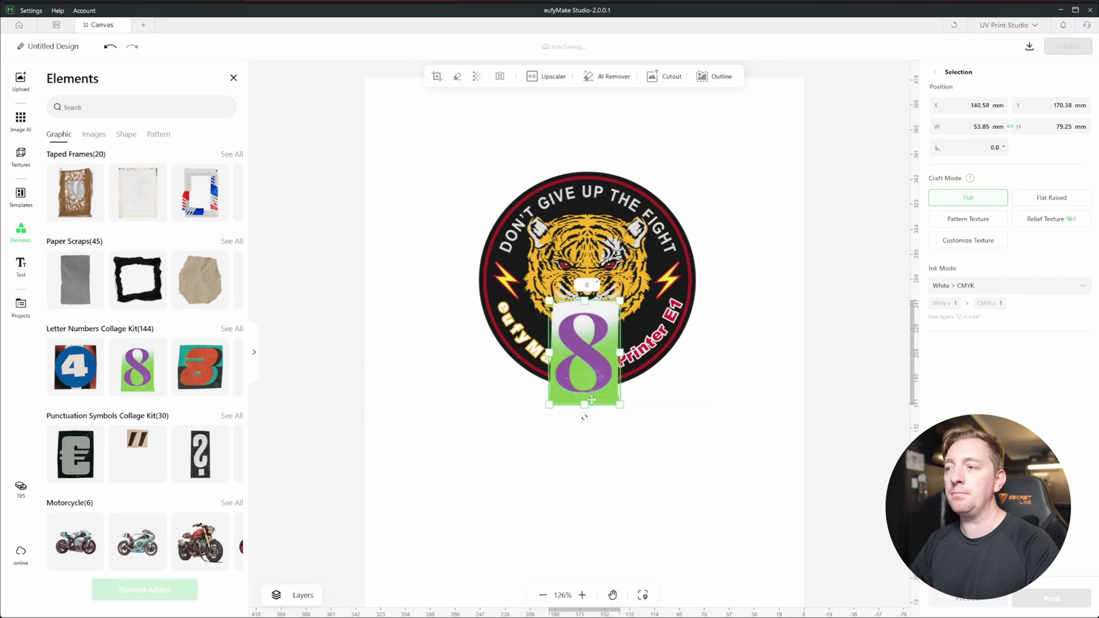
pyautogui.click(610, 76)
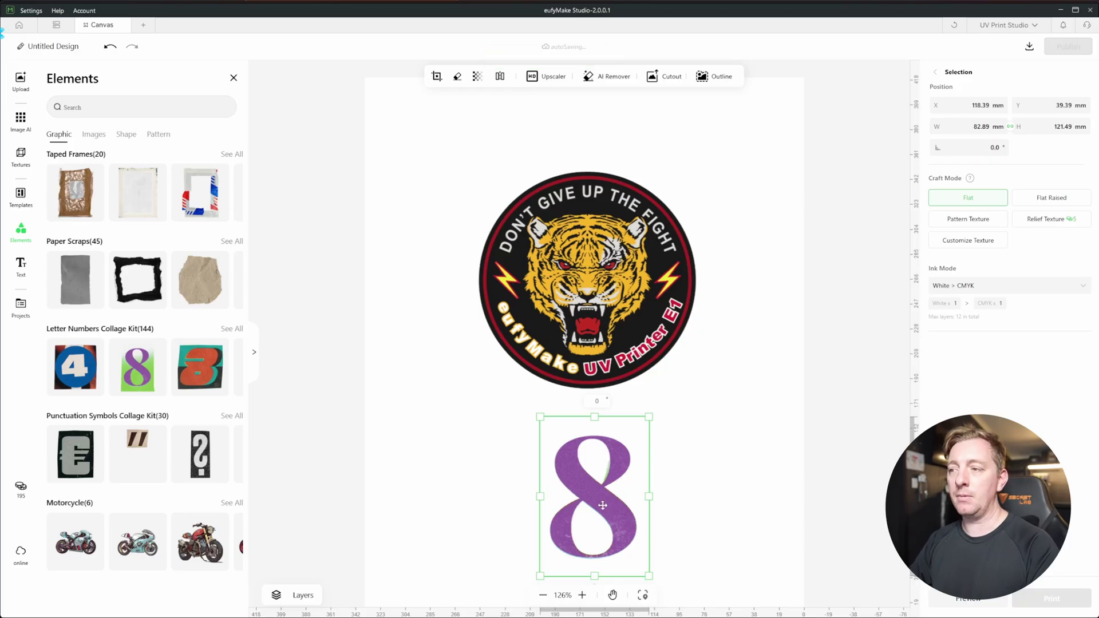
pyautogui.click(20, 121)
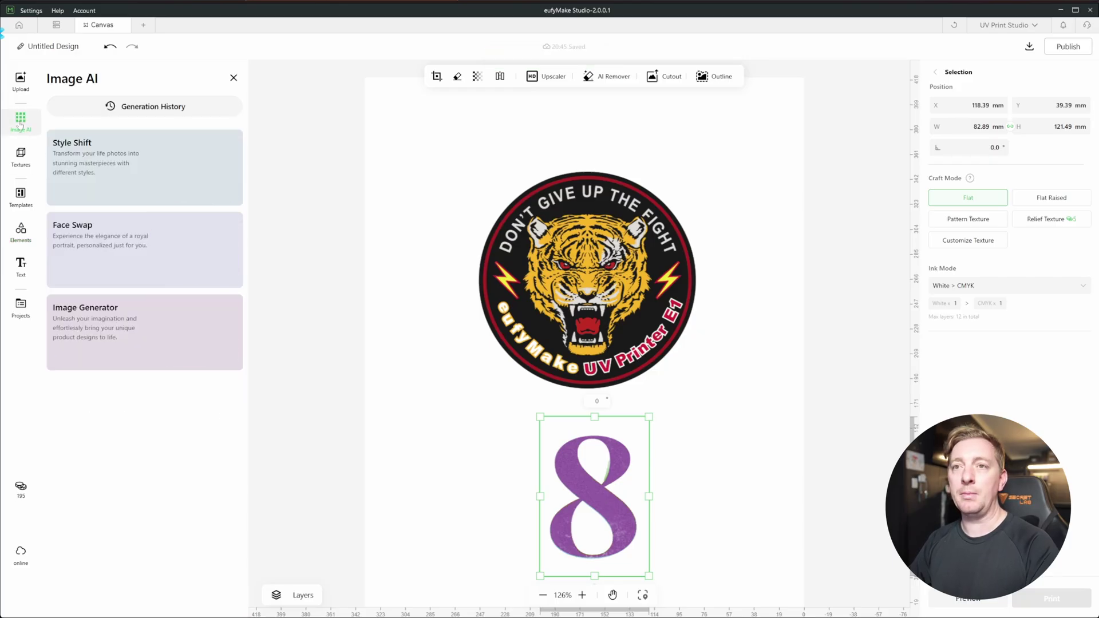
pyautogui.click(20, 154)
pyautogui.click(20, 121)
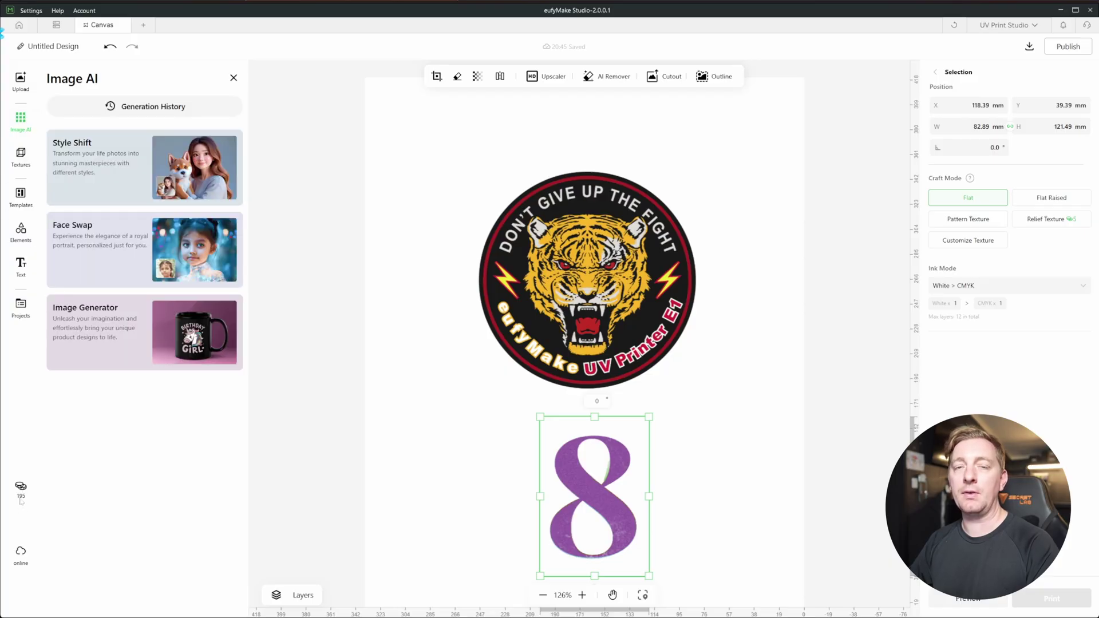
# - Nudge the 8 slightly left and browse through the Text presets library
pyautogui.moveTo(577, 500); pyautogui.dragTo(572, 499)
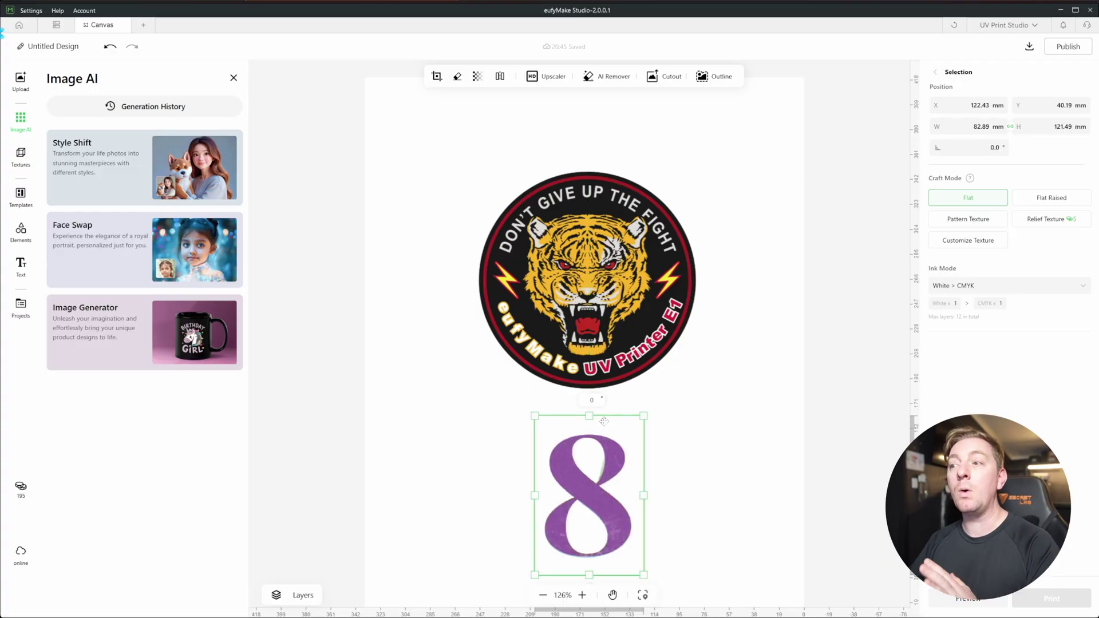
pyautogui.click(21, 266)
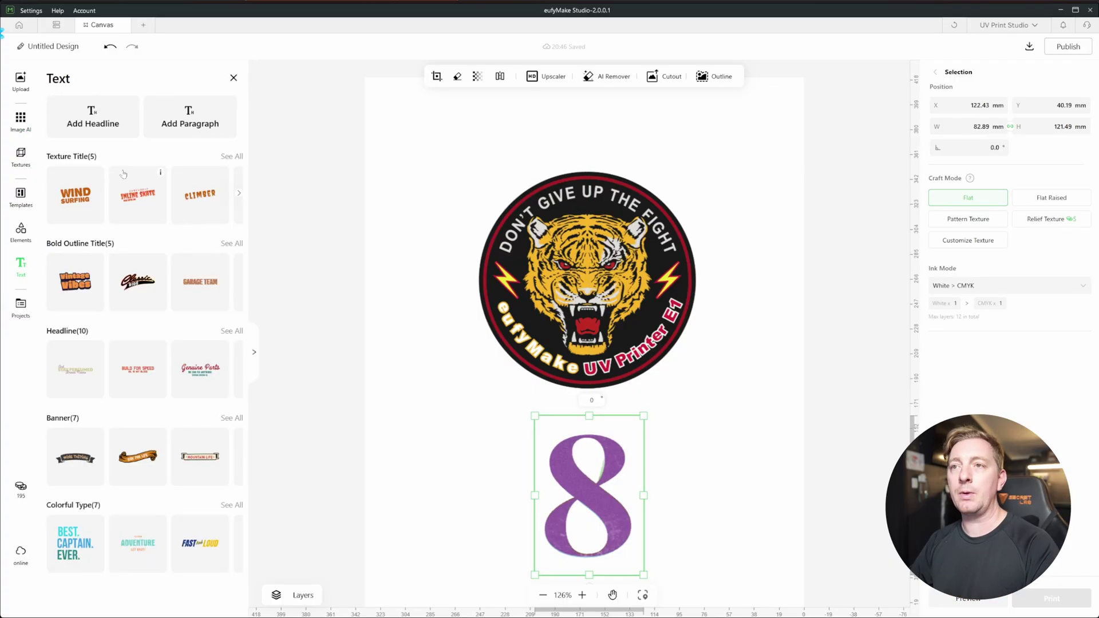
pyautogui.scroll(-1, 109, 429)
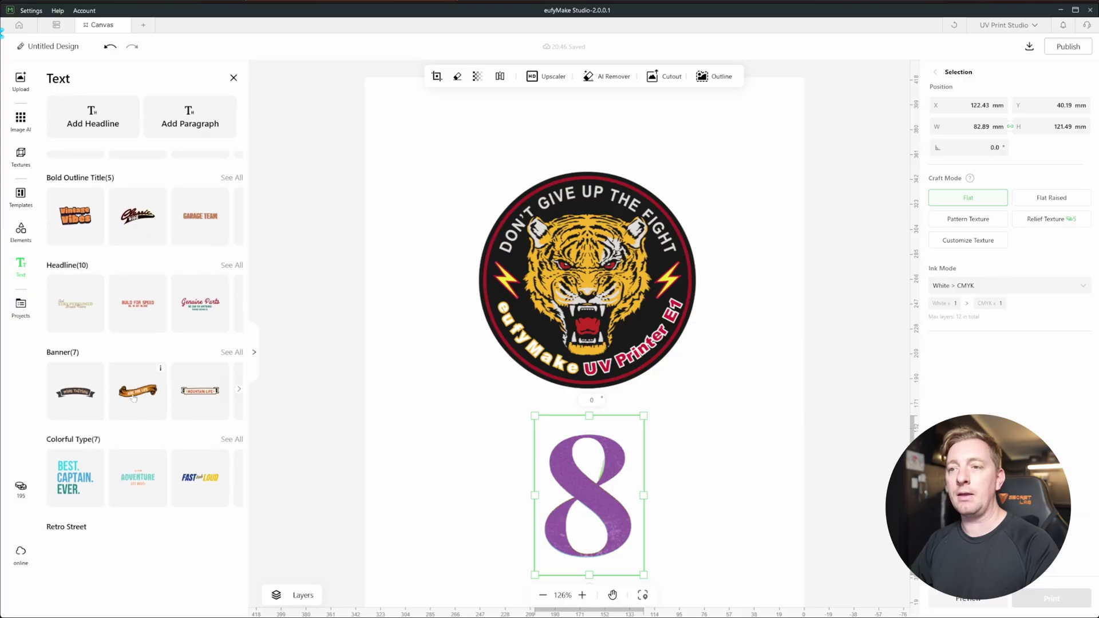
pyautogui.scroll(-1, 121, 479)
pyautogui.scroll(-4, 121, 479)
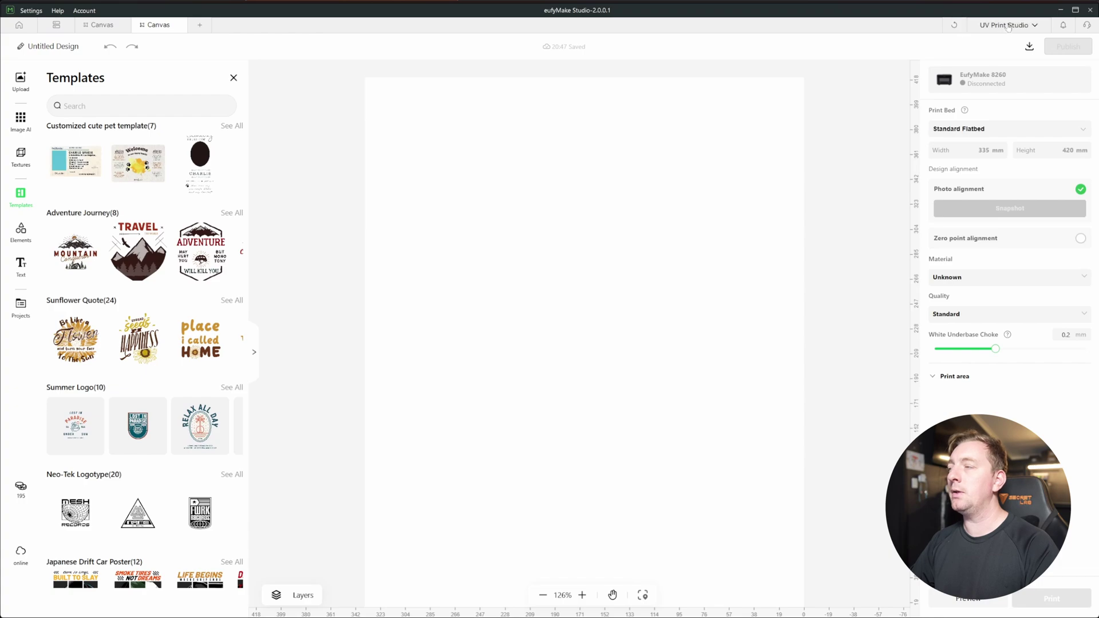
# - Switch briefly to 3D Print Studio, then return to UV Print Studio
pyautogui.click(1008, 27)
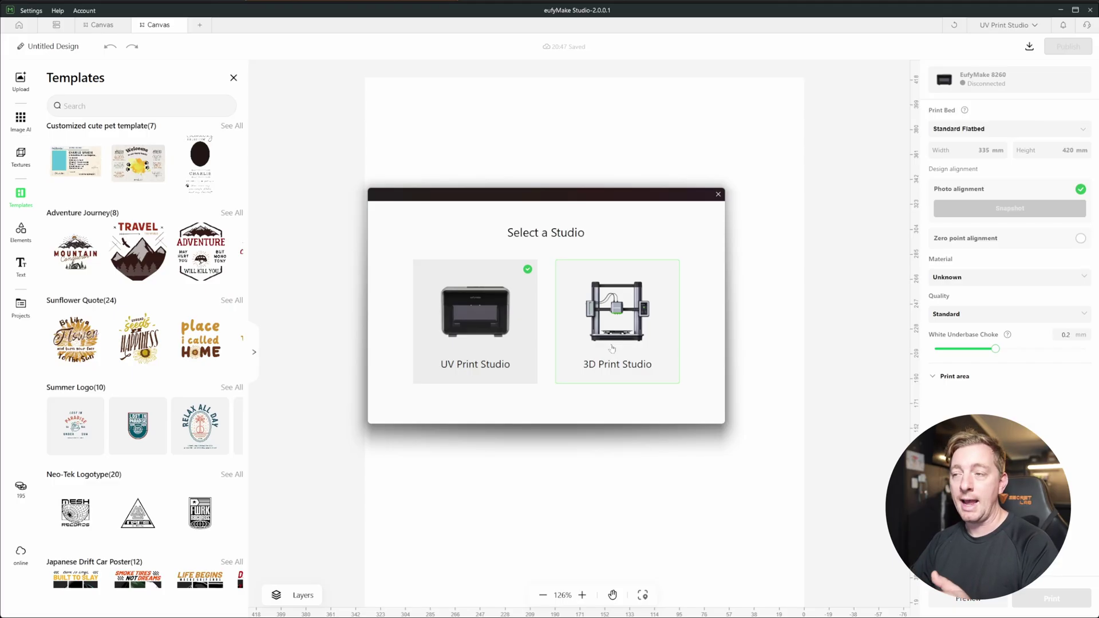
pyautogui.click(612, 347)
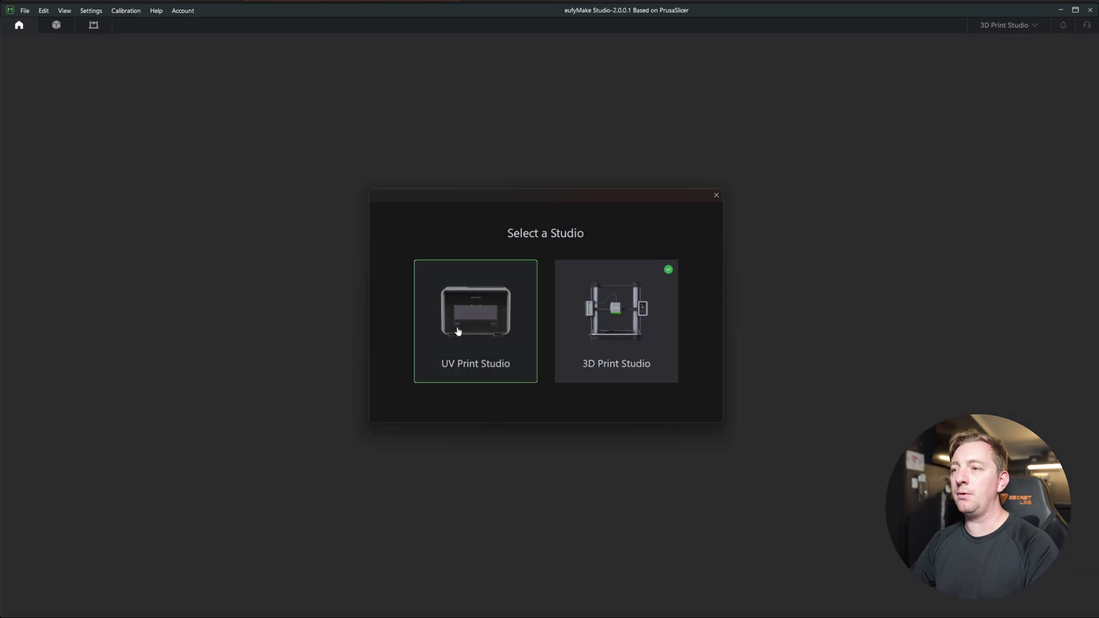
pyautogui.click(458, 331)
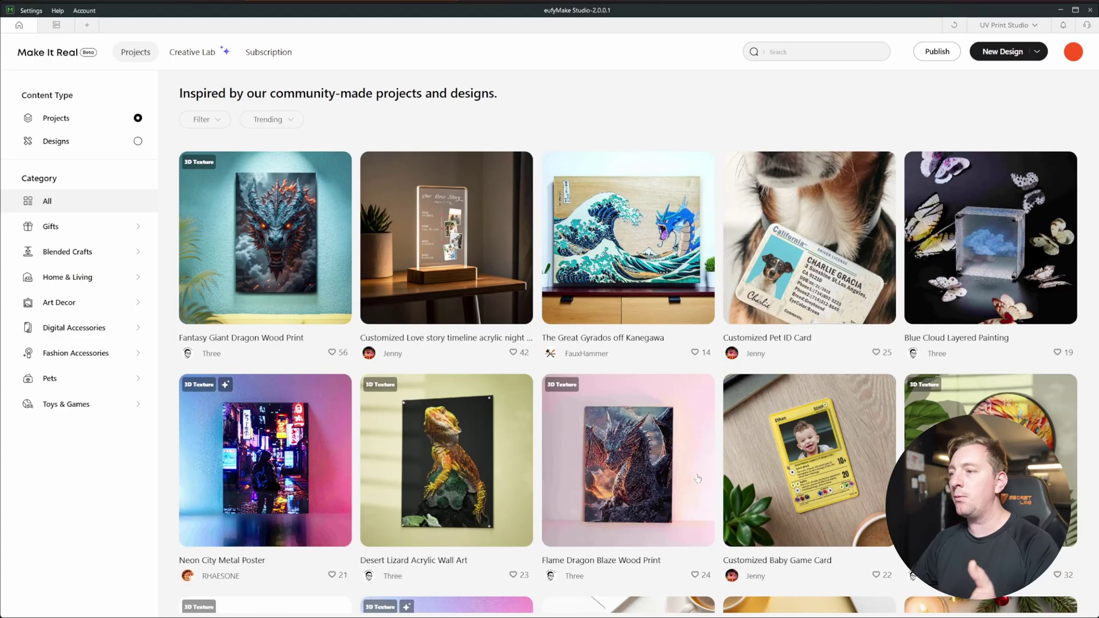
# - Open the Customized Baby Game Card project, scroll down, and expand its instructions with View More
pyautogui.click(837, 475)
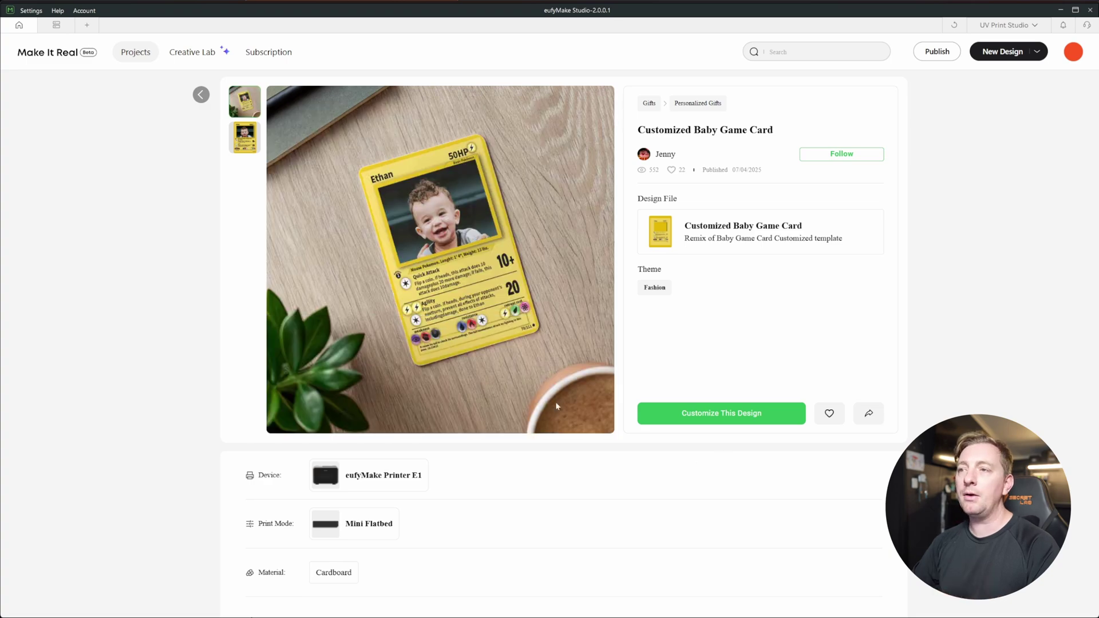
pyautogui.scroll(-3, 366, 269)
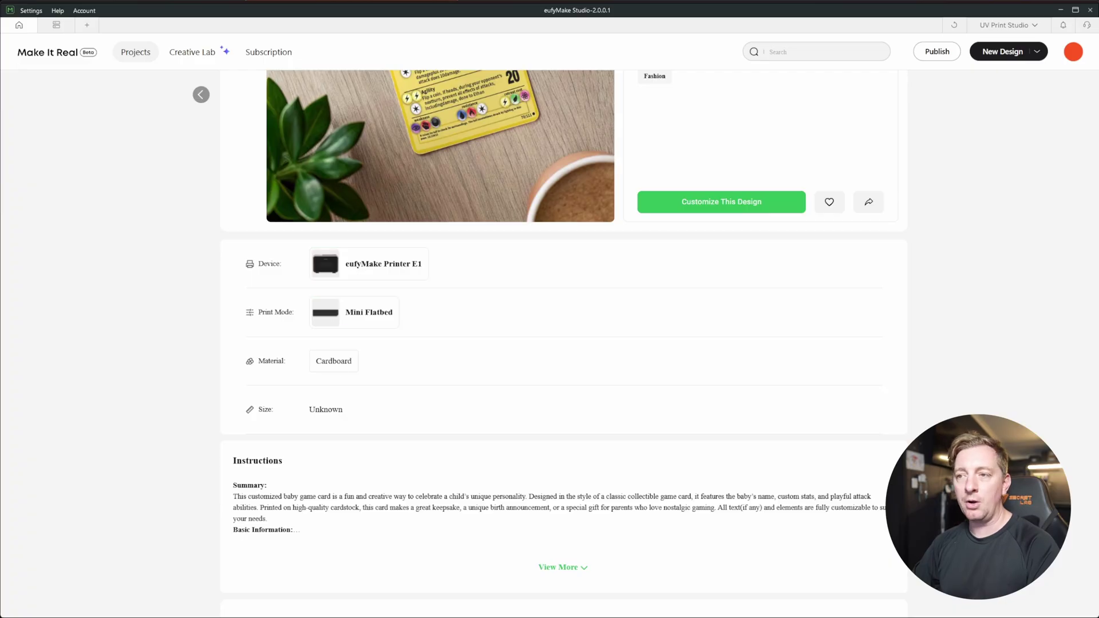
pyautogui.scroll(-3, 330, 373)
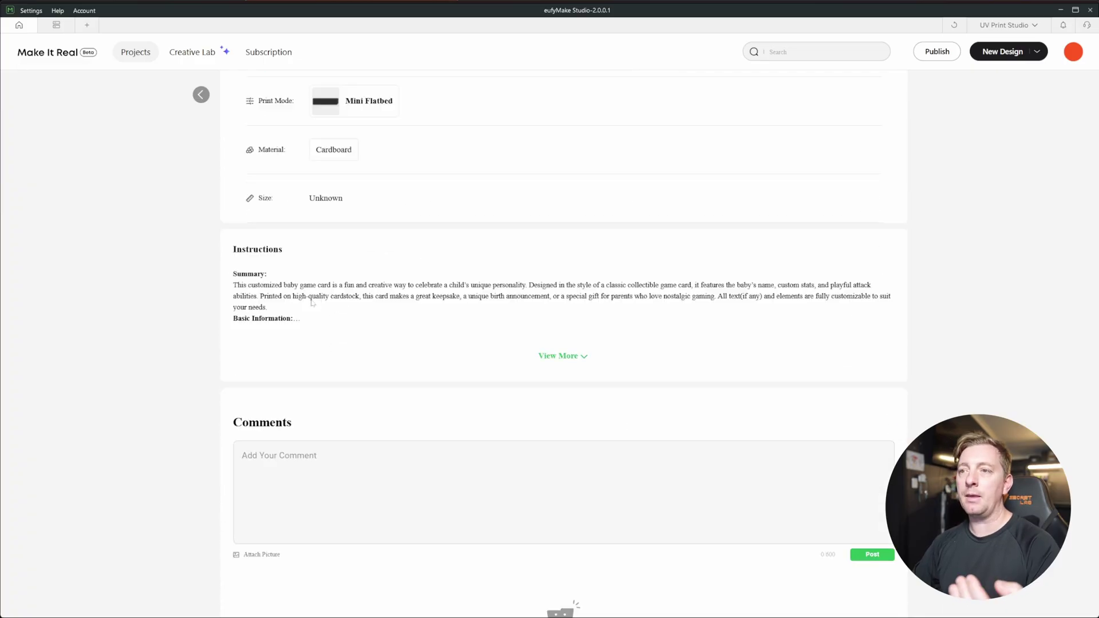
pyautogui.click(564, 356)
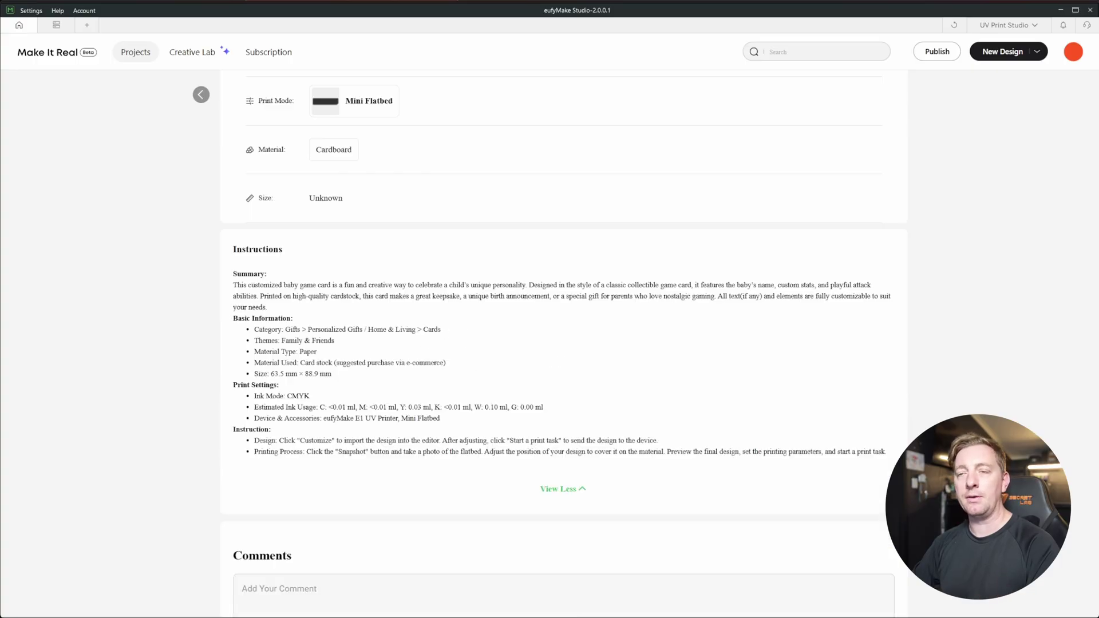
pyautogui.scroll(-1, 531, 423)
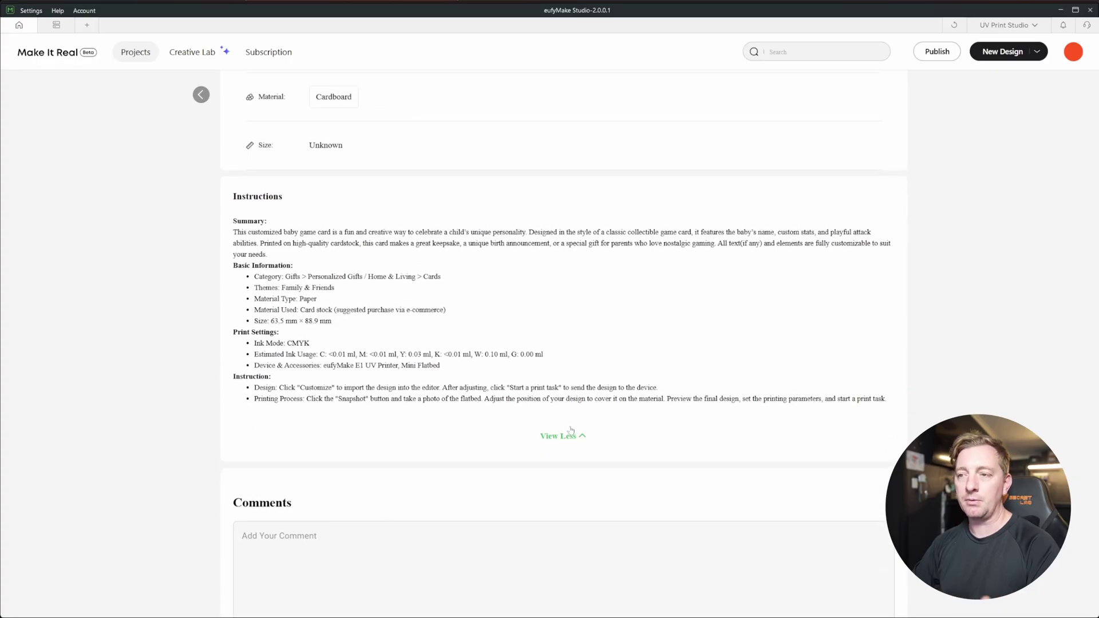
pyautogui.scroll(-3, 571, 429)
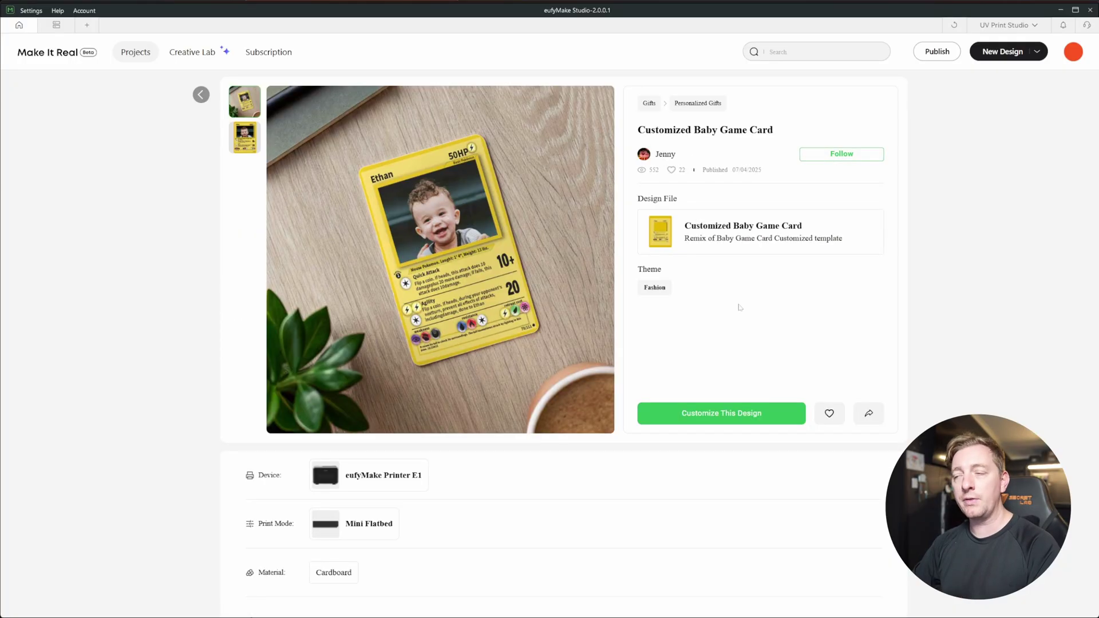
# - Open the baby game card design and change the name Ethan to DraftID
pyautogui.click(709, 414)
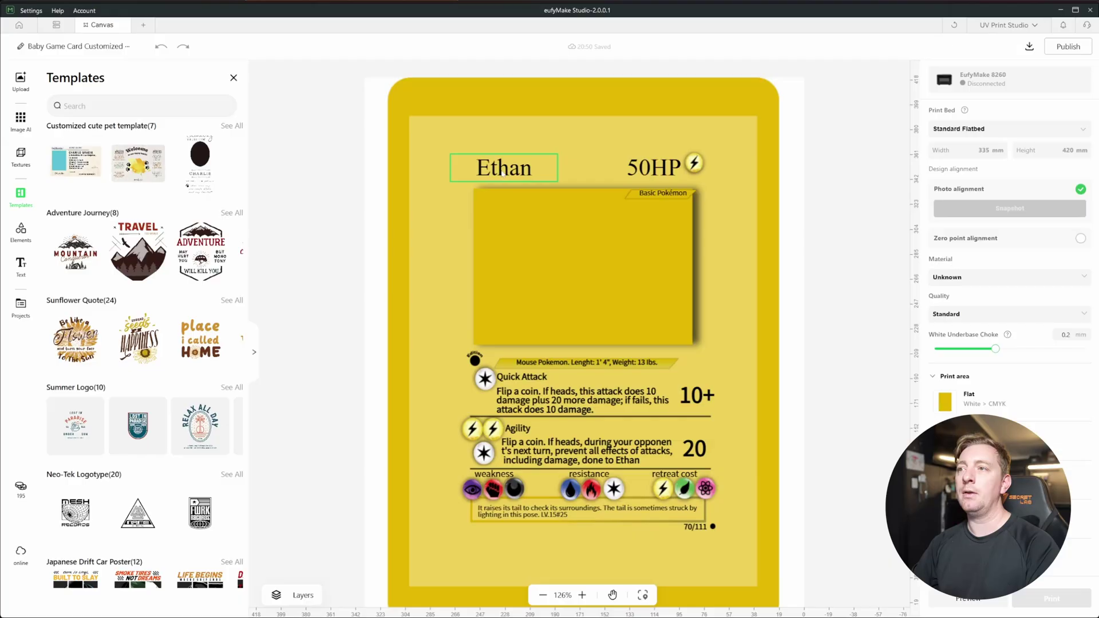
pyautogui.click(503, 174)
pyautogui.doubleClick(503, 174)
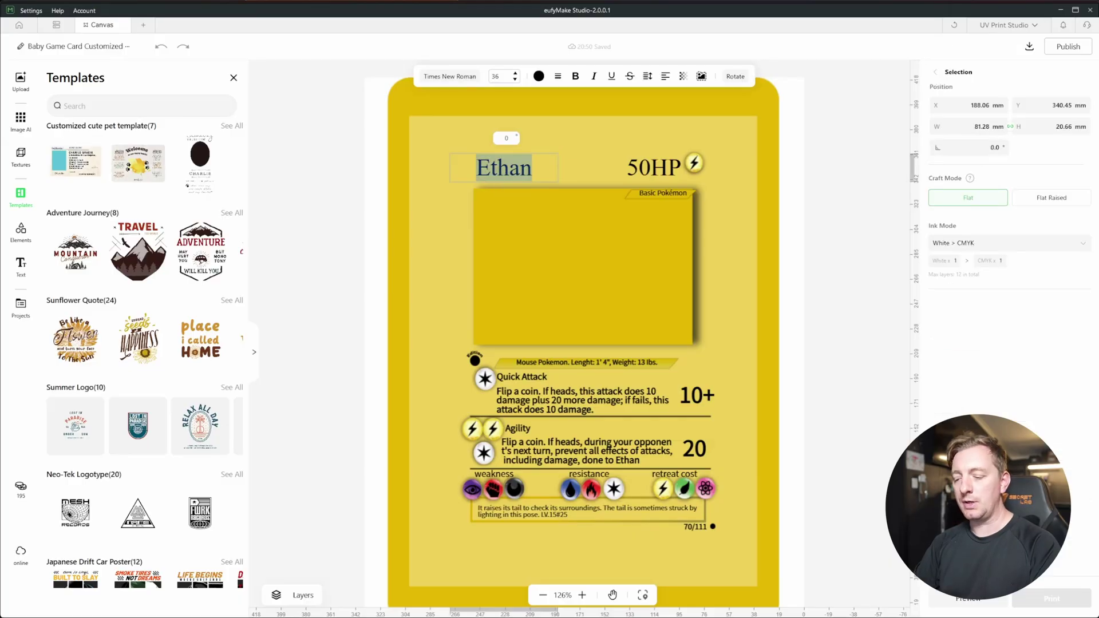
pyautogui.write('DraftID')
# - Select the 50HP text, the Quick Attack description, and the whole card image in turn
pyautogui.click(653, 167)
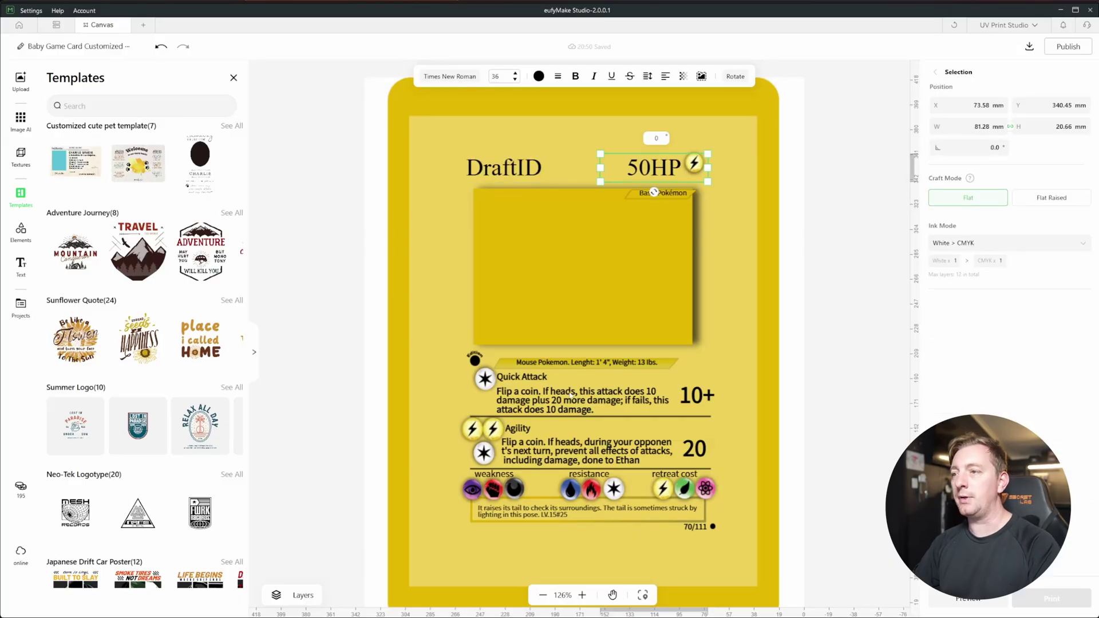
pyautogui.click(561, 404)
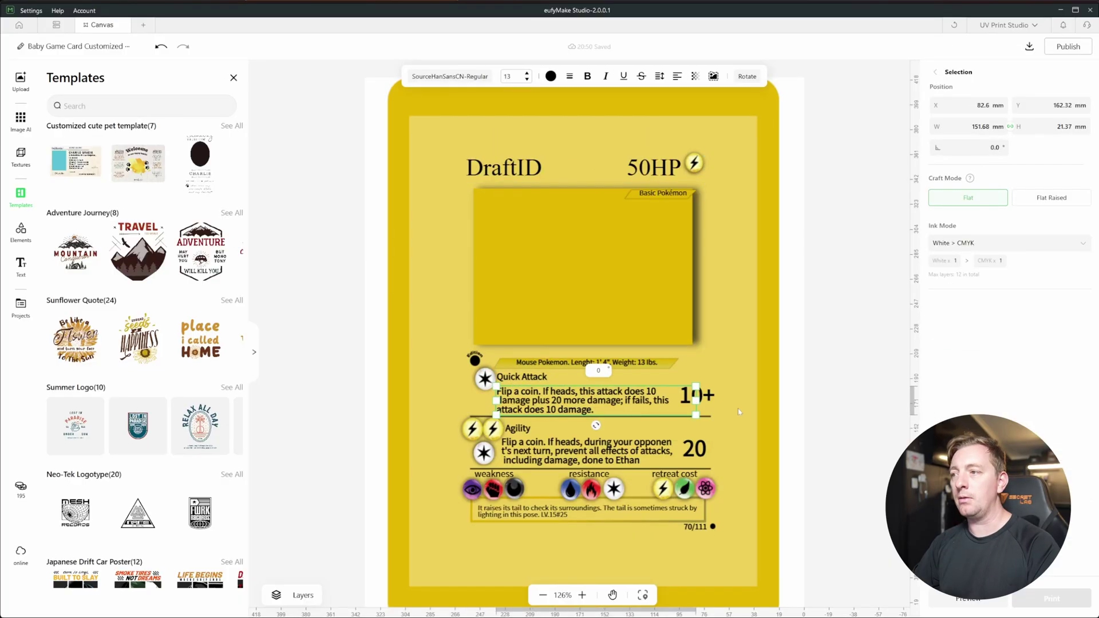
pyautogui.click(515, 310)
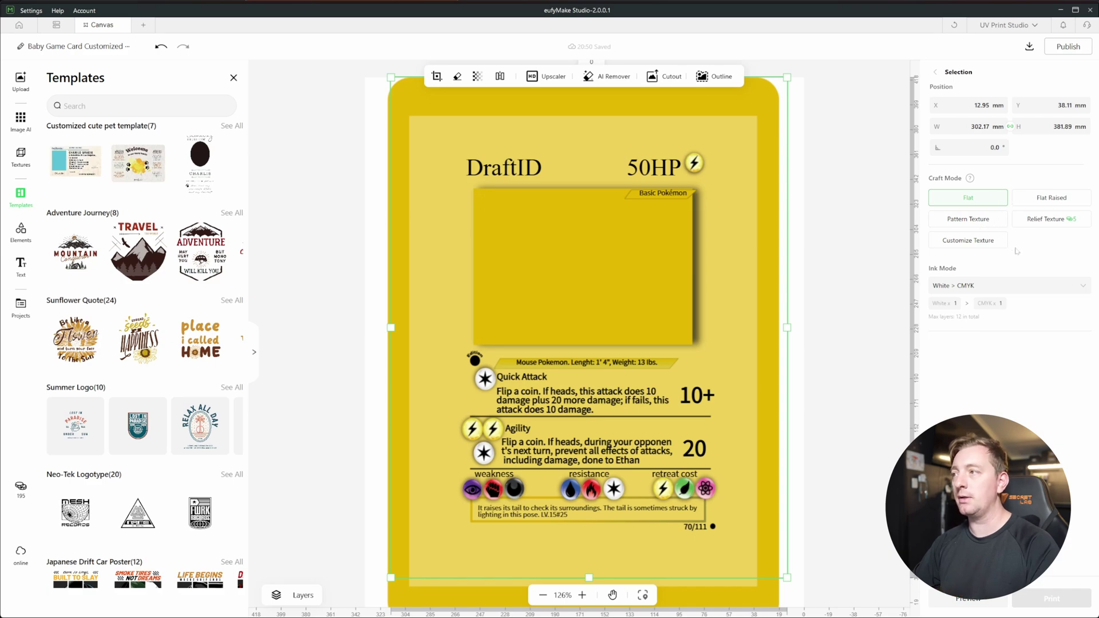
pyautogui.click(1003, 286)
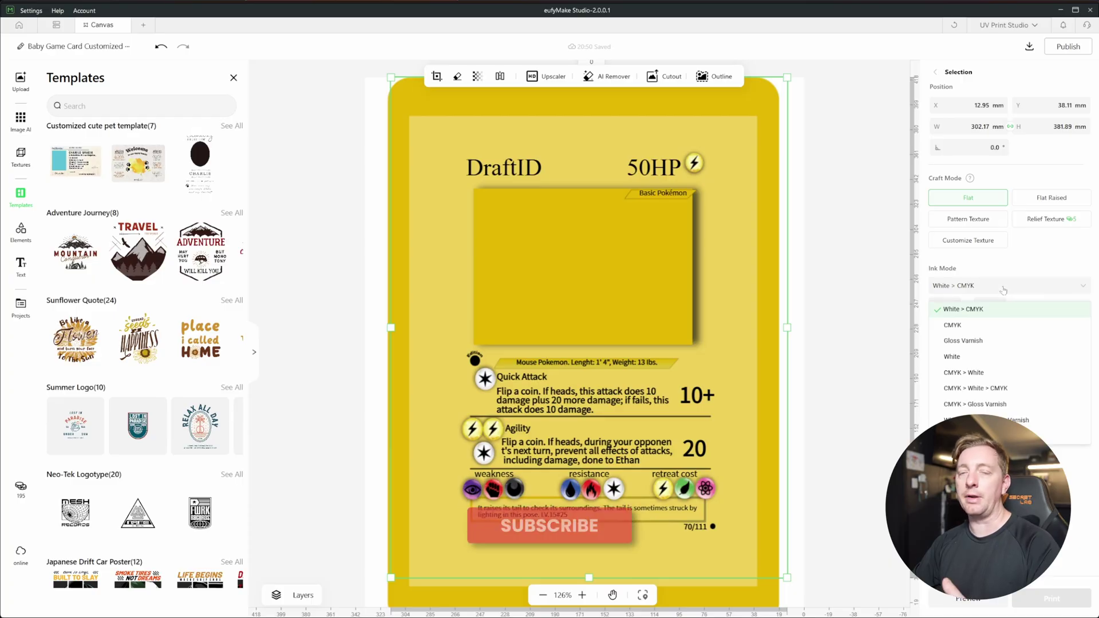
pyautogui.click(1002, 310)
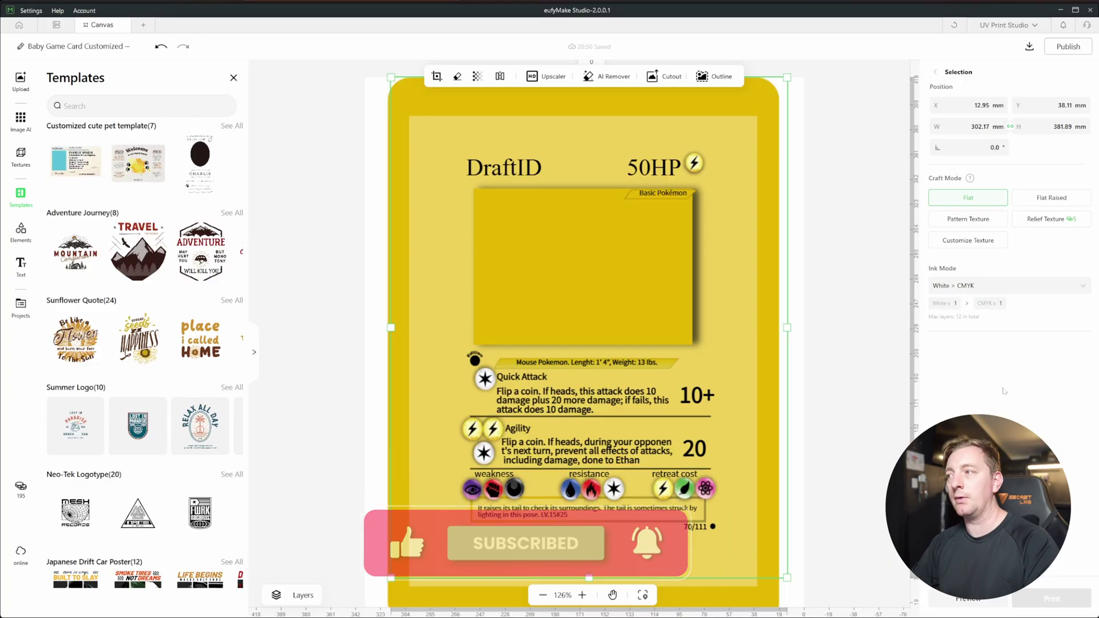
pyautogui.click(967, 600)
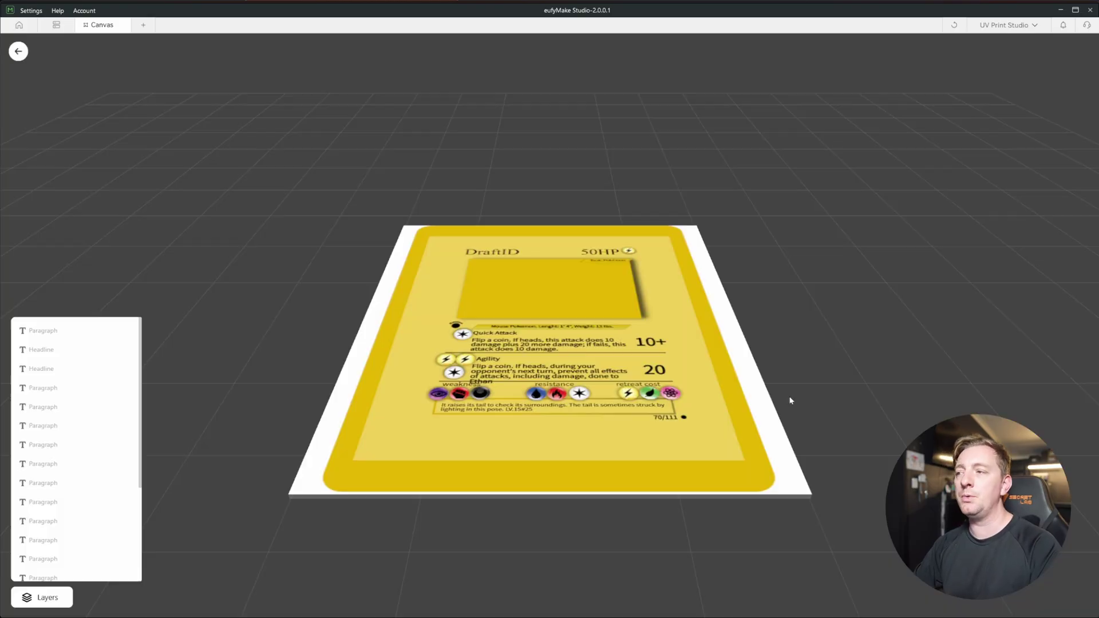
pyautogui.moveTo(790, 400); pyautogui.dragTo(820, 444)
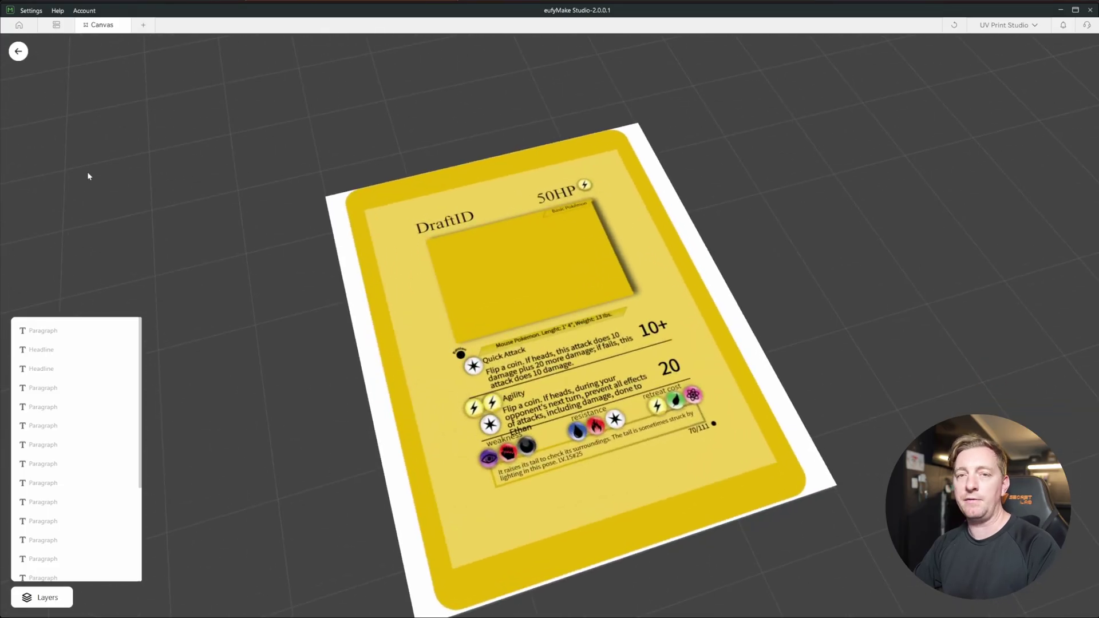
pyautogui.click(18, 51)
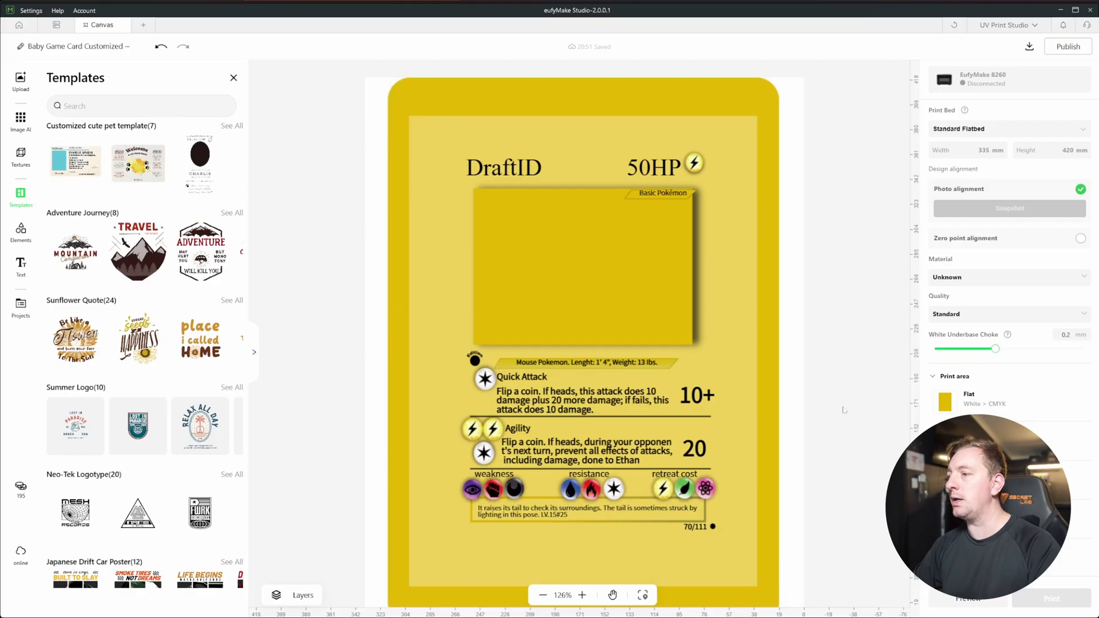
# - Set the card's print material to Wood and reopen the 3-D preview
pyautogui.click(1007, 277)
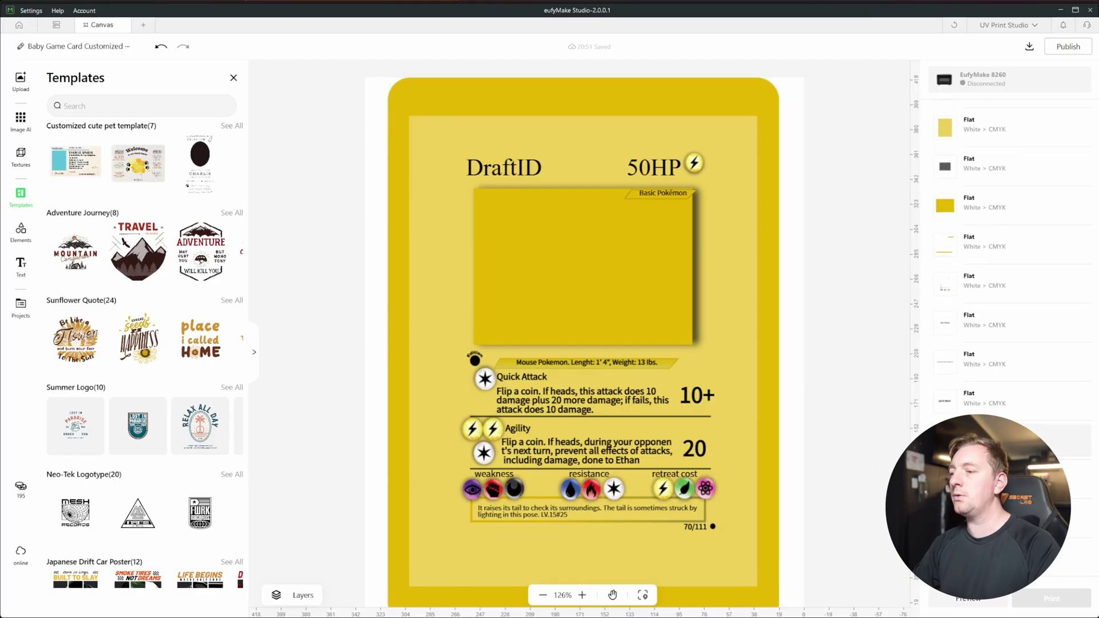
pyautogui.click(973, 207)
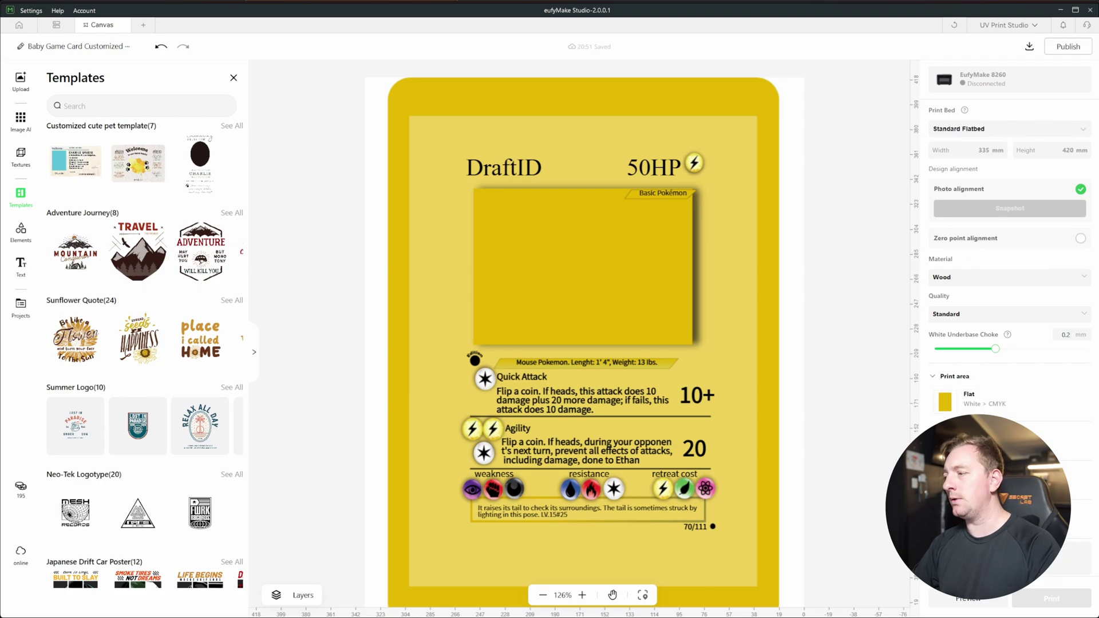
pyautogui.click(980, 599)
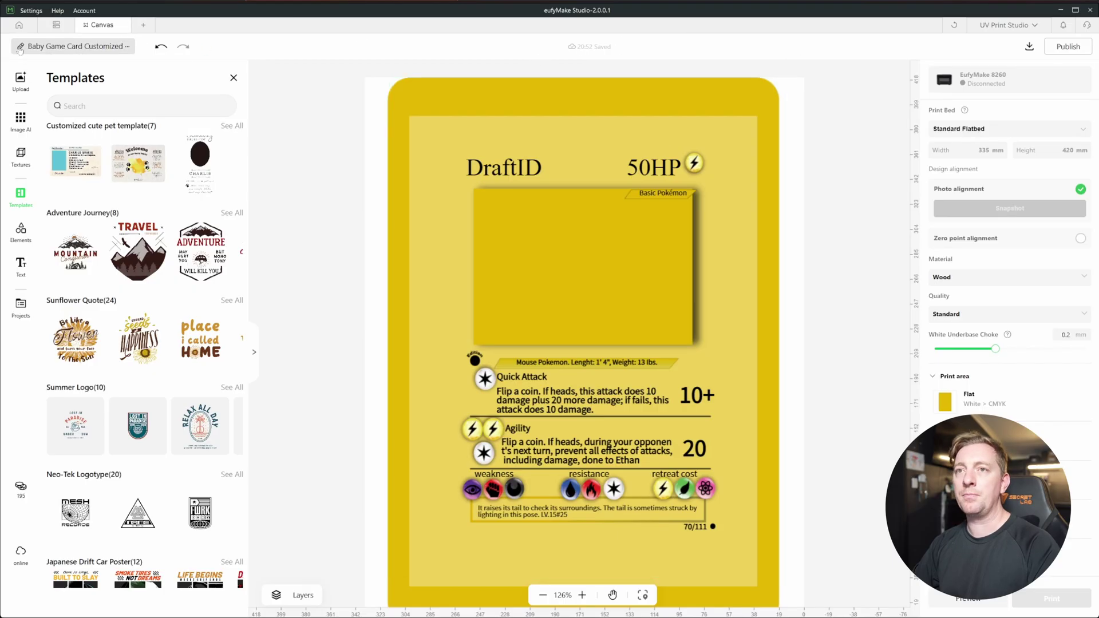
# - Rename the project to 'My card' and return to the project page
pyautogui.click(59, 48)
pyautogui.hotkey('ctrl', 'a')
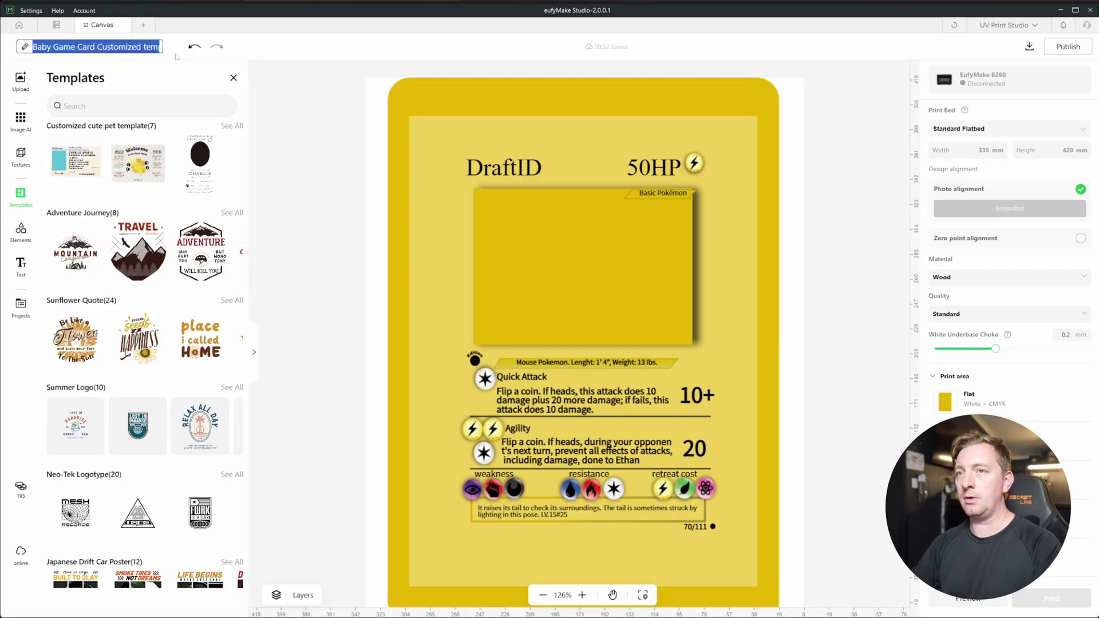
pyautogui.write('My card')
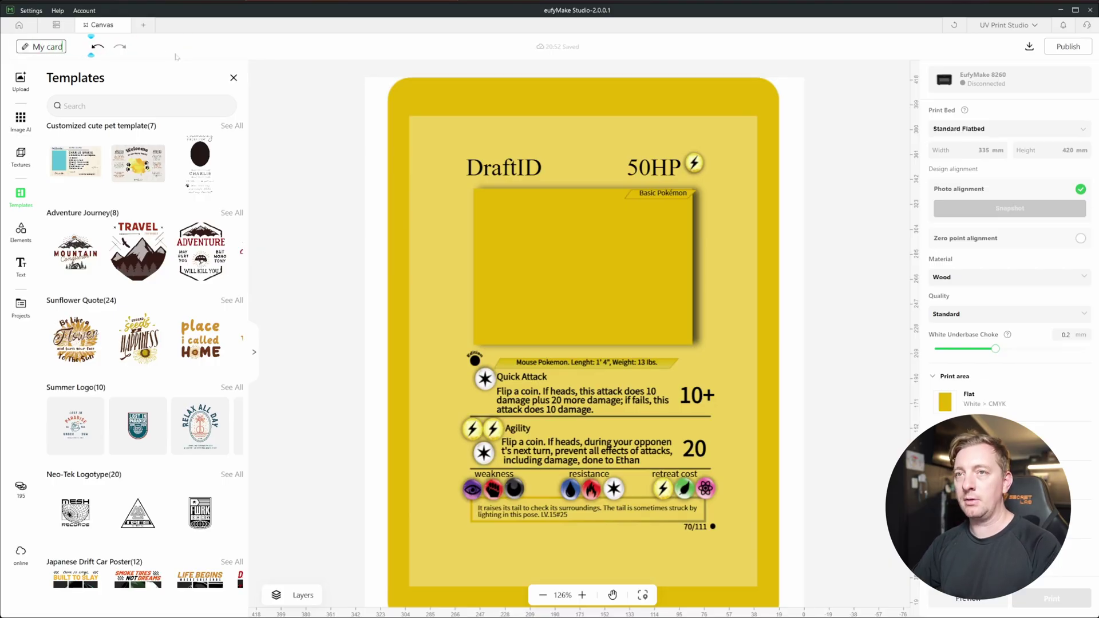
pyautogui.press('Return')
pyautogui.click(19, 25)
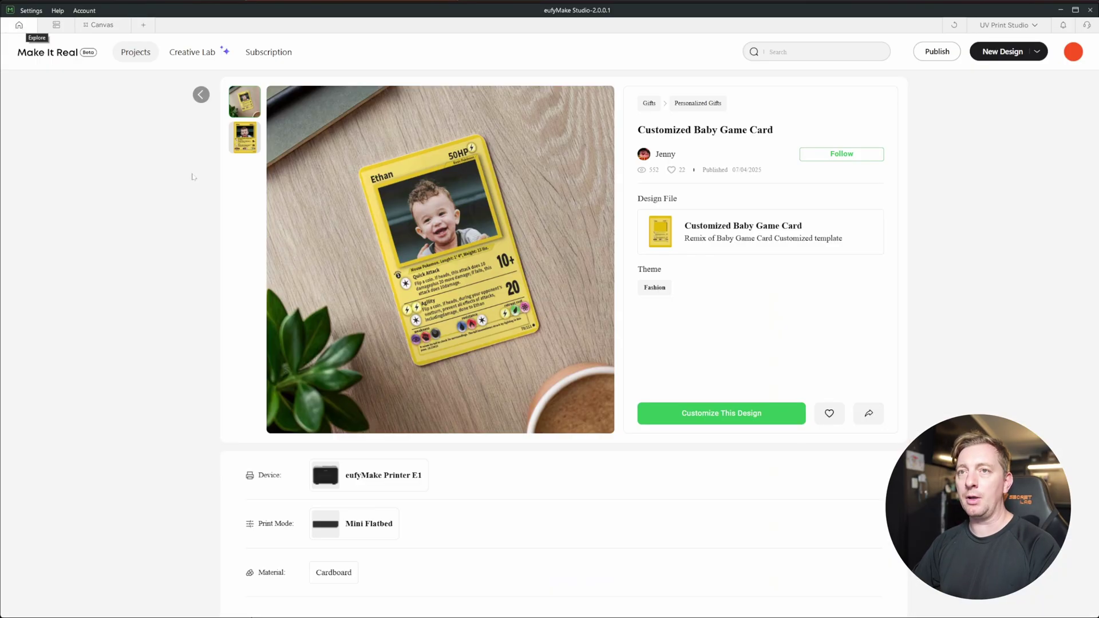
# - Open the saved My card project from My Creations in a new canvas
pyautogui.click(19, 26)
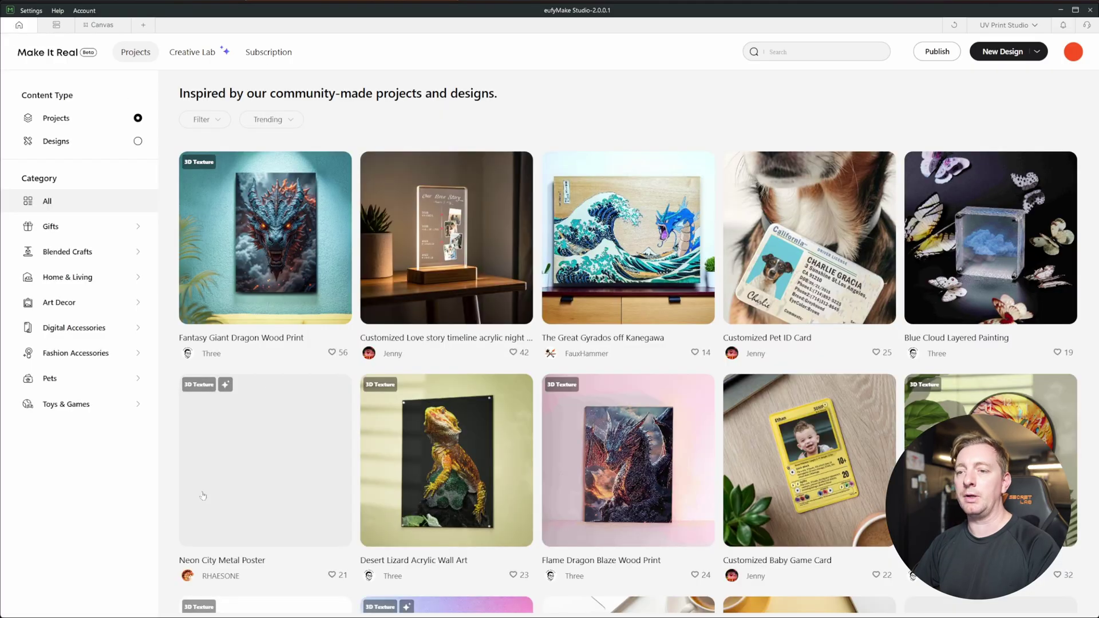
pyautogui.moveTo(1074, 56)
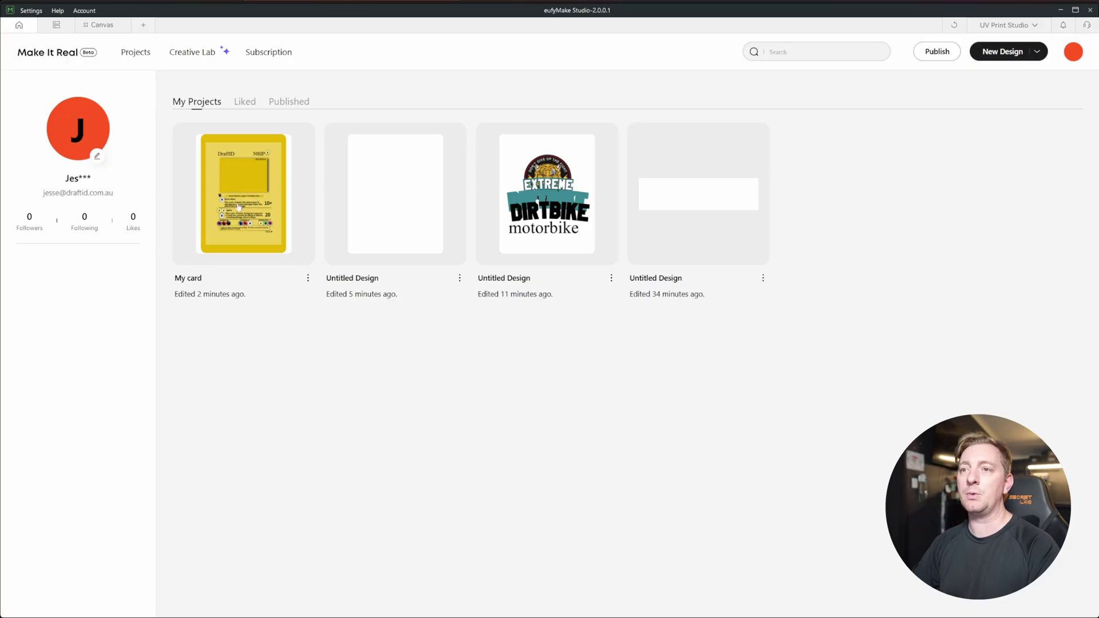
pyautogui.click(306, 278)
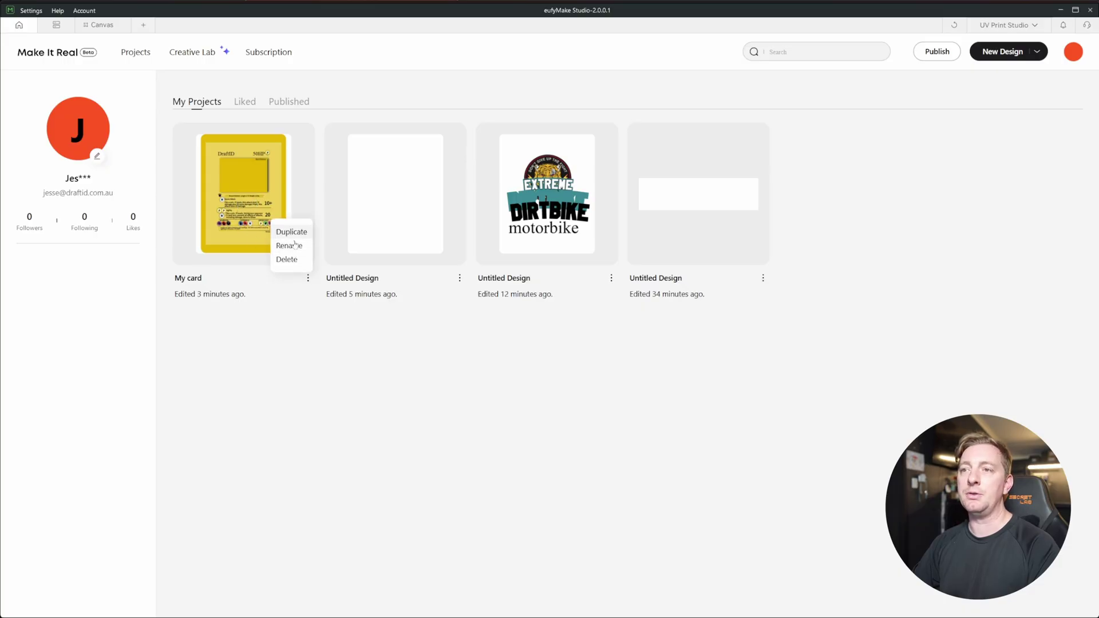
pyautogui.click(266, 321)
pyautogui.click(233, 206)
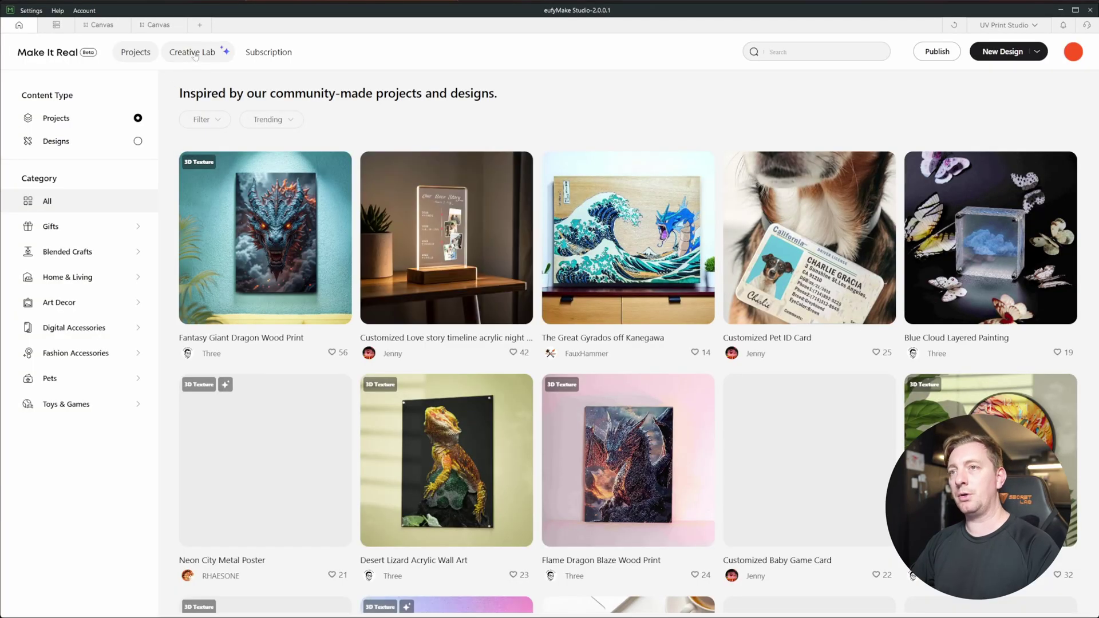
# - Browse the Creative Lab page's Texture AI tools, like Relief Pet Magnet, and Image AI tools
pyautogui.click(193, 53)
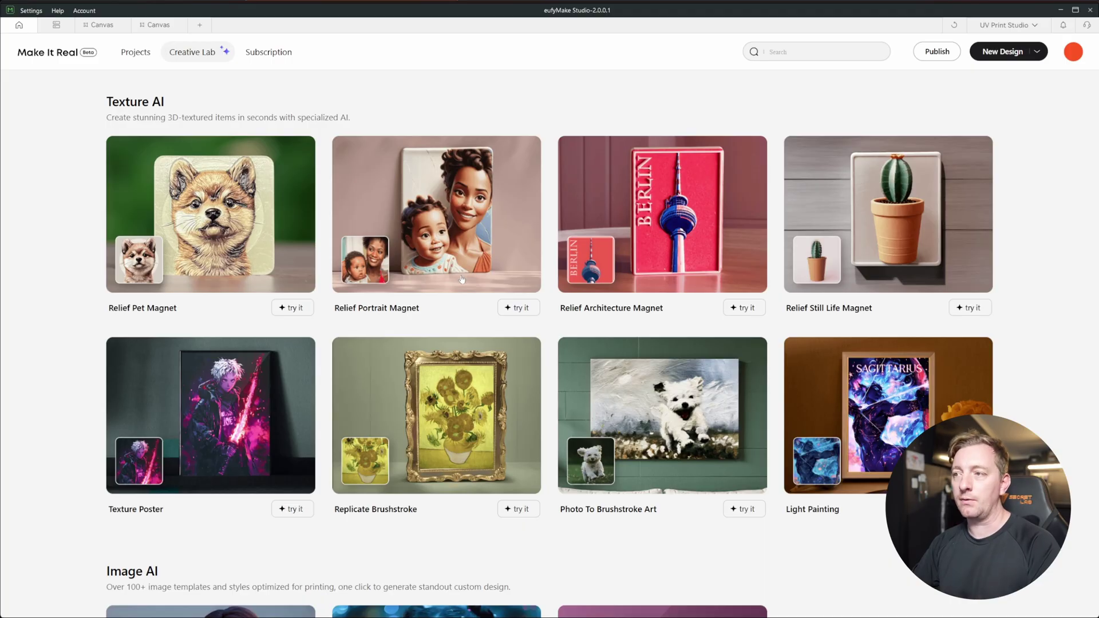
pyautogui.scroll(-1, 799, 306)
pyautogui.scroll(-1, 870, 324)
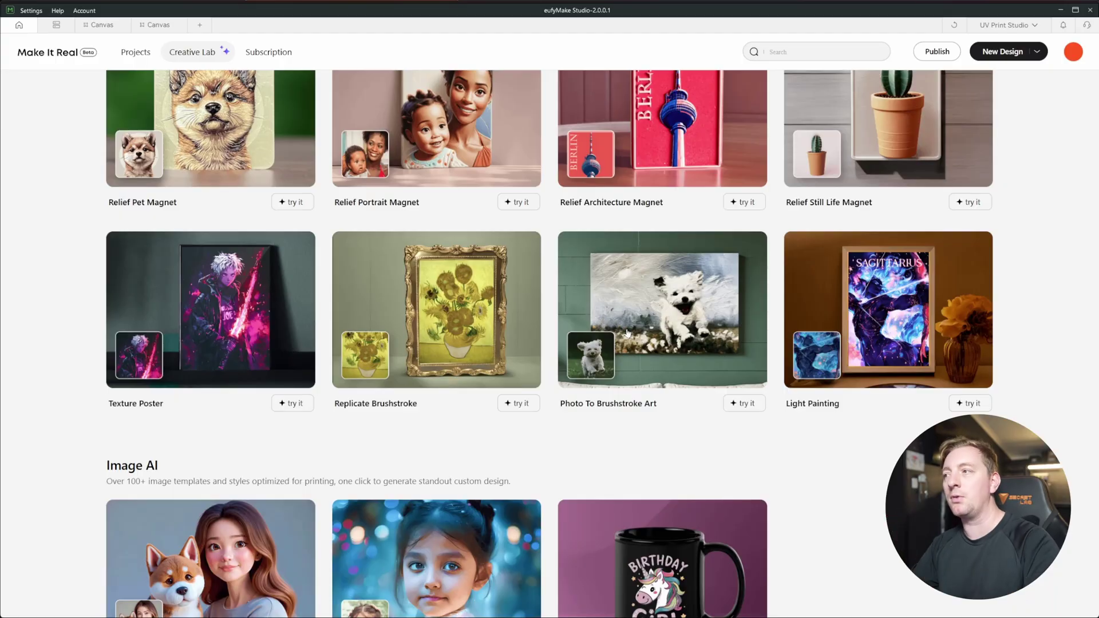
pyautogui.scroll(-2, 909, 290)
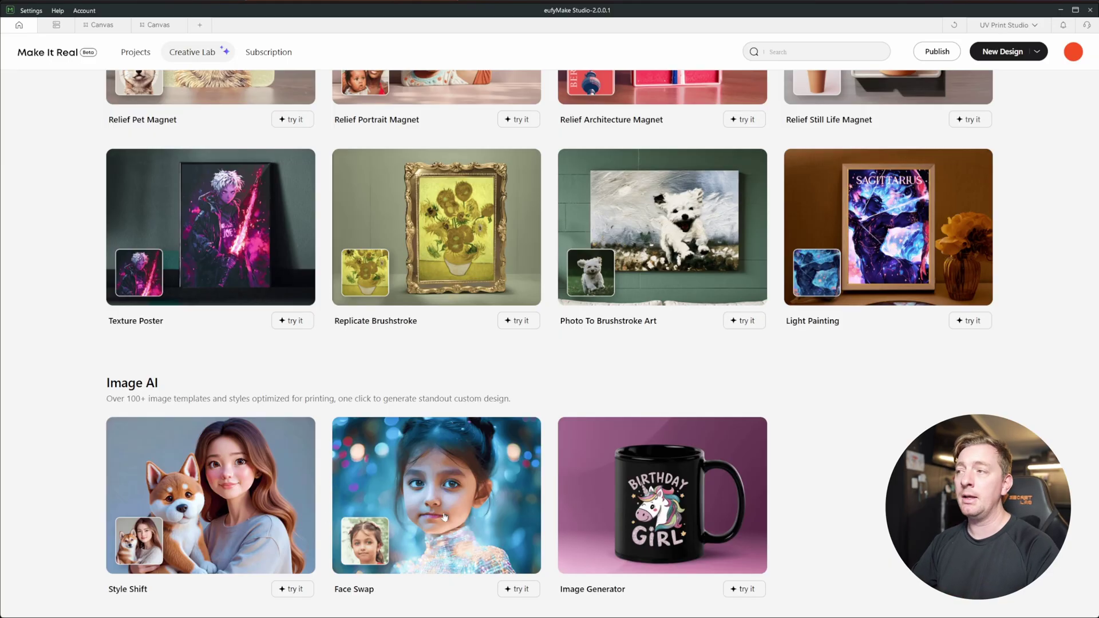
pyautogui.scroll(3, 799, 451)
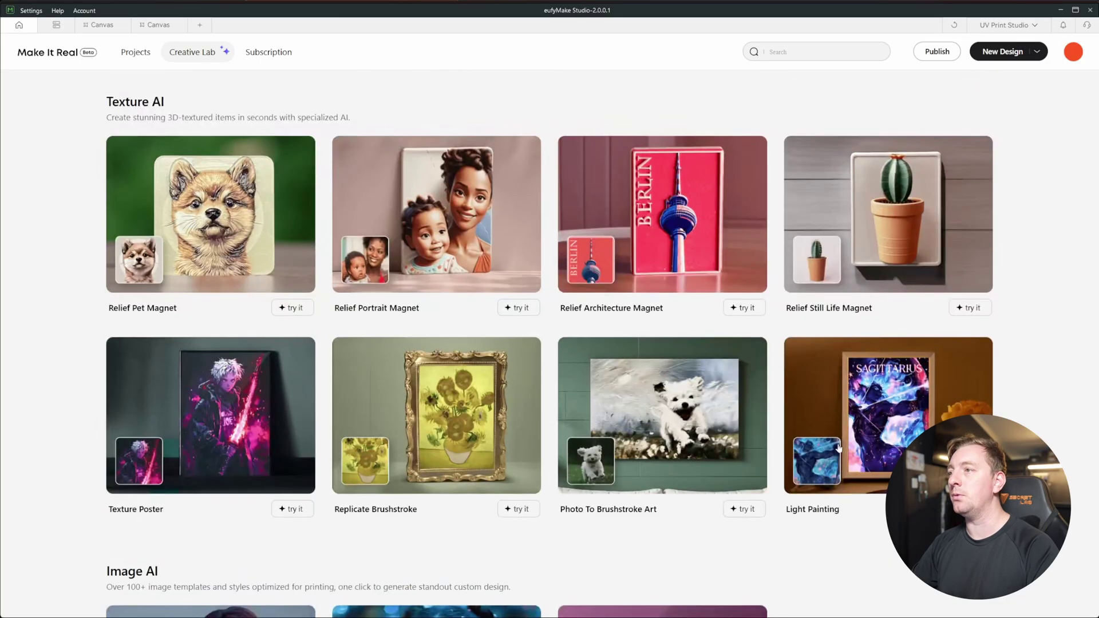
pyautogui.scroll(-2, 827, 465)
pyautogui.scroll(3, 856, 468)
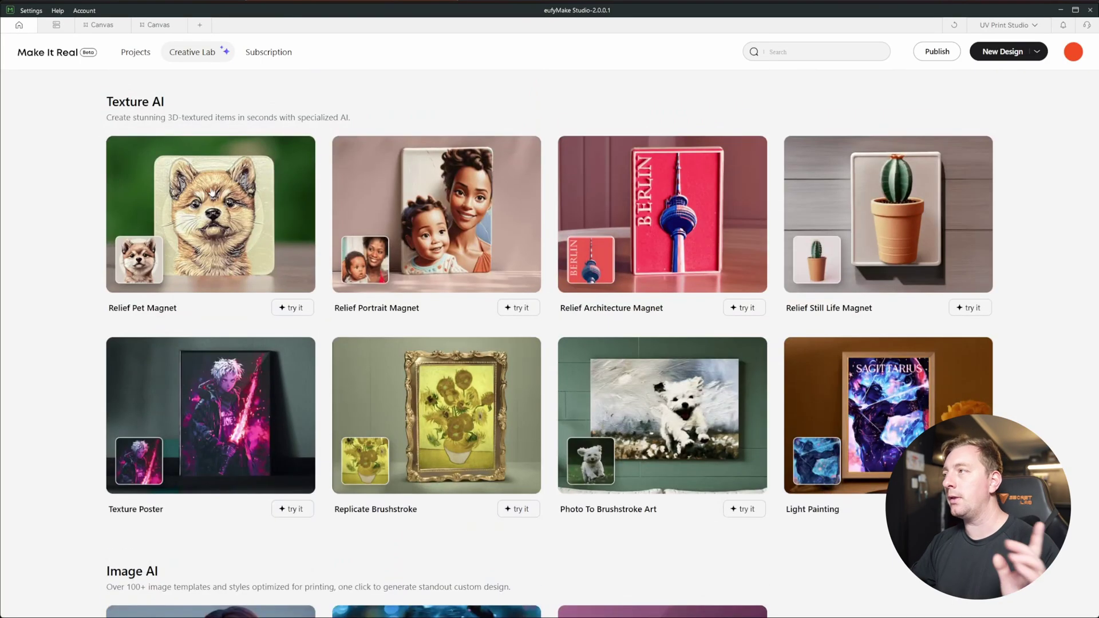
# - View the subscription plans: Free with 195 AI credits, Plus at $15/month, Pro at $30/month
pyautogui.click(269, 53)
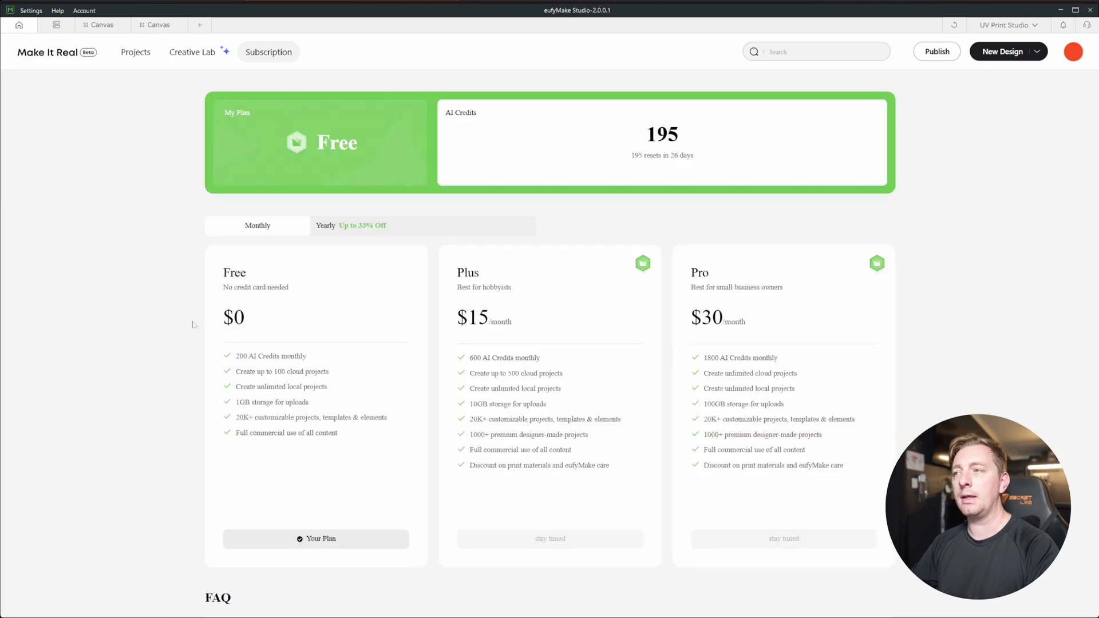